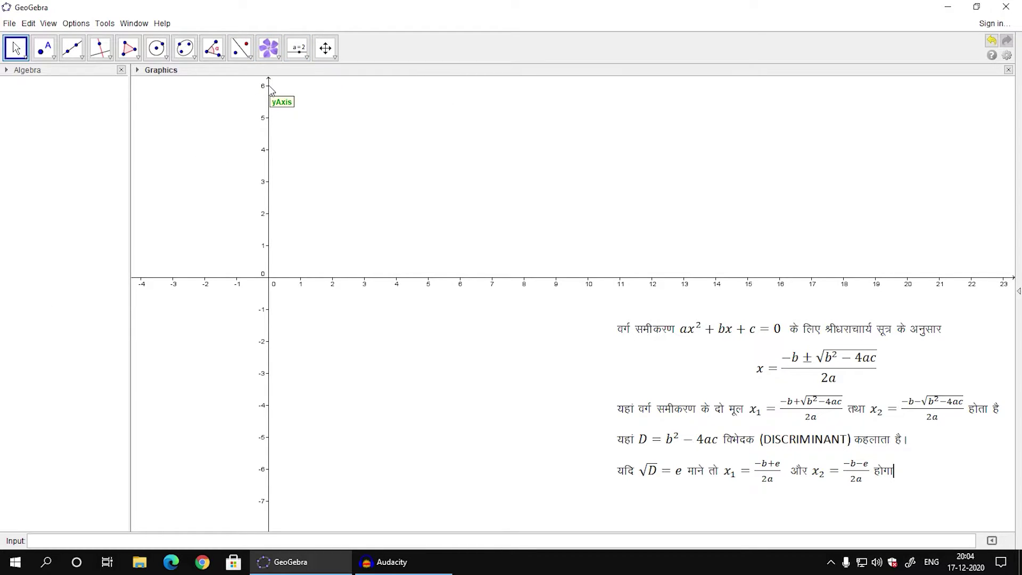
Create a number slider a with an interval from -10 to 10 near the top of the graphics view.
{"action": "left_click", "coordinate": [300, 50]}
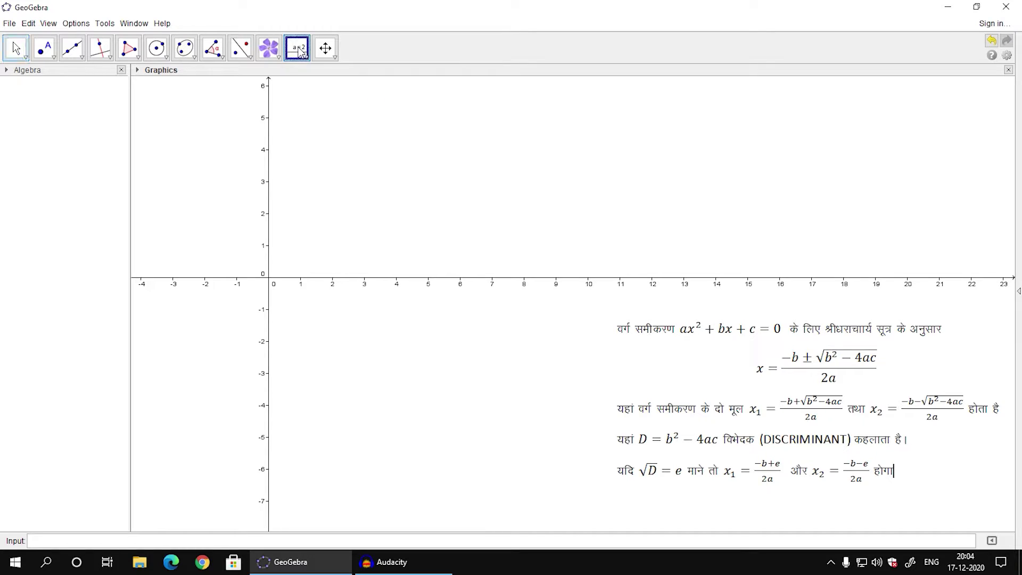
{"action": "left_click", "coordinate": [505, 110]}
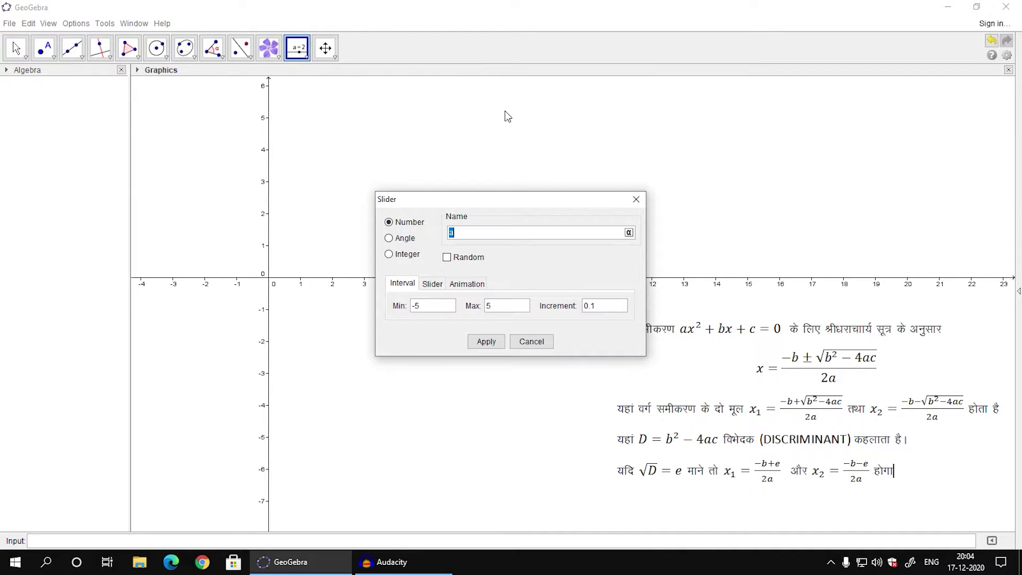
{"action": "left_click", "coordinate": [434, 305]}
{"action": "key", "text": "Tab"}
{"action": "key", "text": "BackSpace"}
{"action": "type", "text": "10"}
{"action": "left_click", "coordinate": [495, 343]}
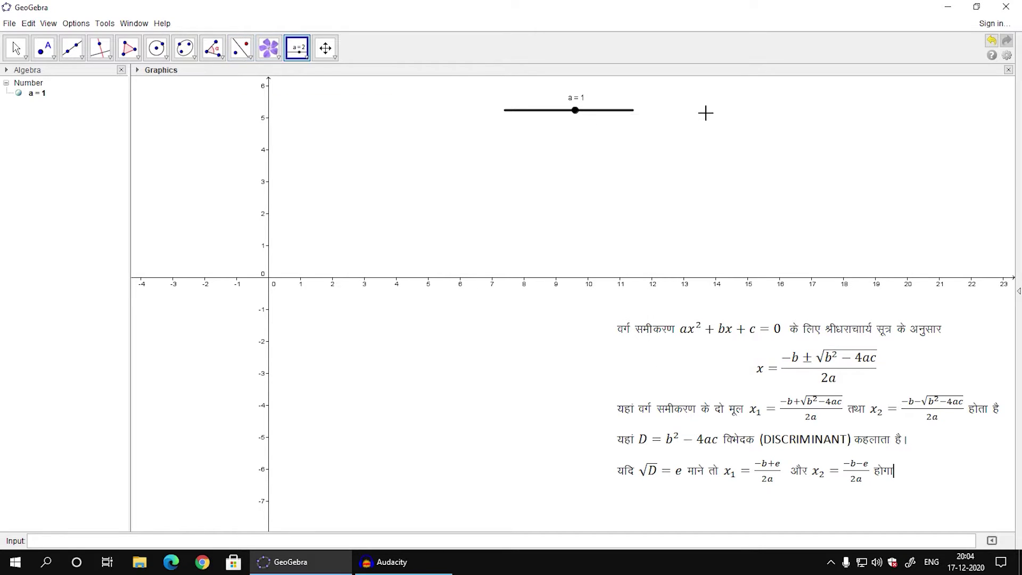
Create a second number slider b, ranging from -10 to 10, to the right of slider a.
{"action": "left_click", "coordinate": [728, 107]}
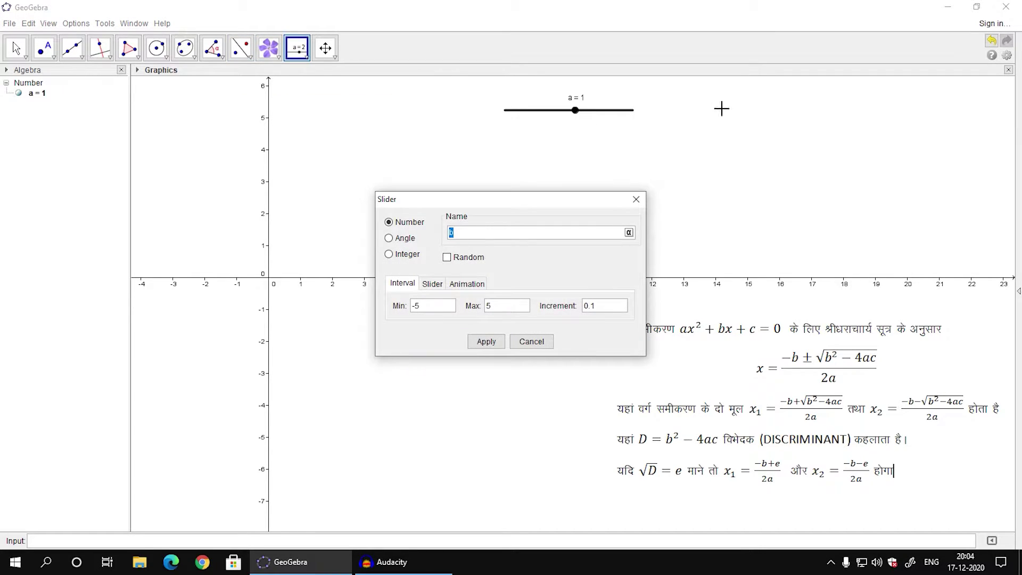
{"action": "left_click", "coordinate": [430, 308]}
{"action": "key", "text": "Tab"}
{"action": "key", "text": "BackSpace"}
{"action": "type", "text": "10"}
{"action": "left_click", "coordinate": [486, 342]}
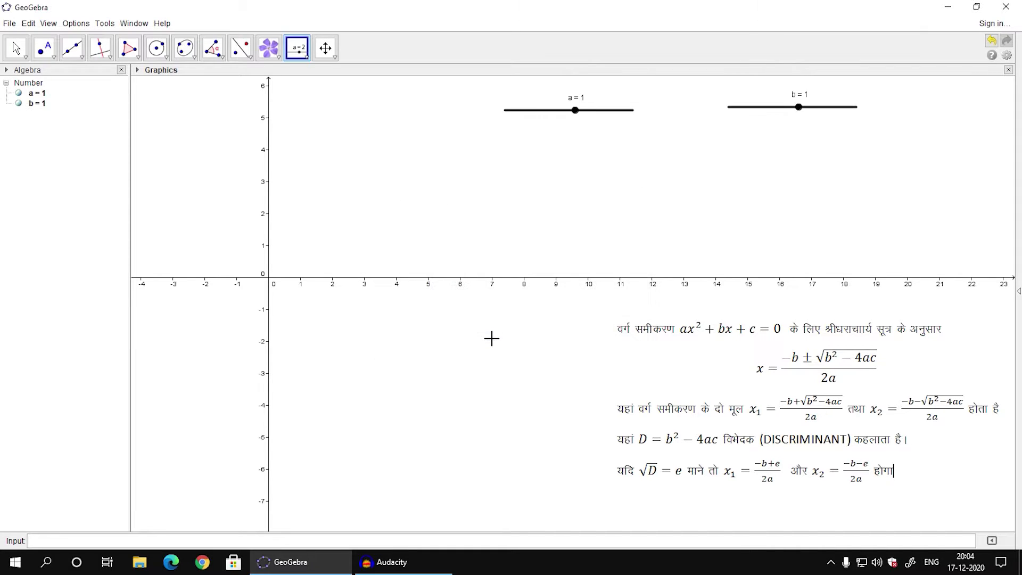
Create a third number slider c, ranging from -10 to 10, to the right of slider b.
{"action": "left_click", "coordinate": [937, 101]}
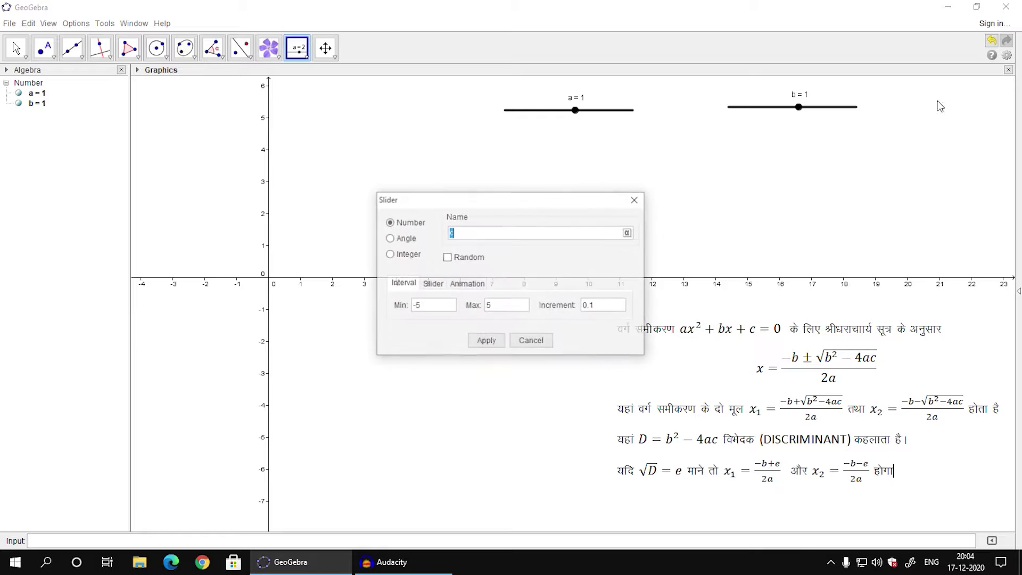
{"action": "left_click", "coordinate": [425, 307]}
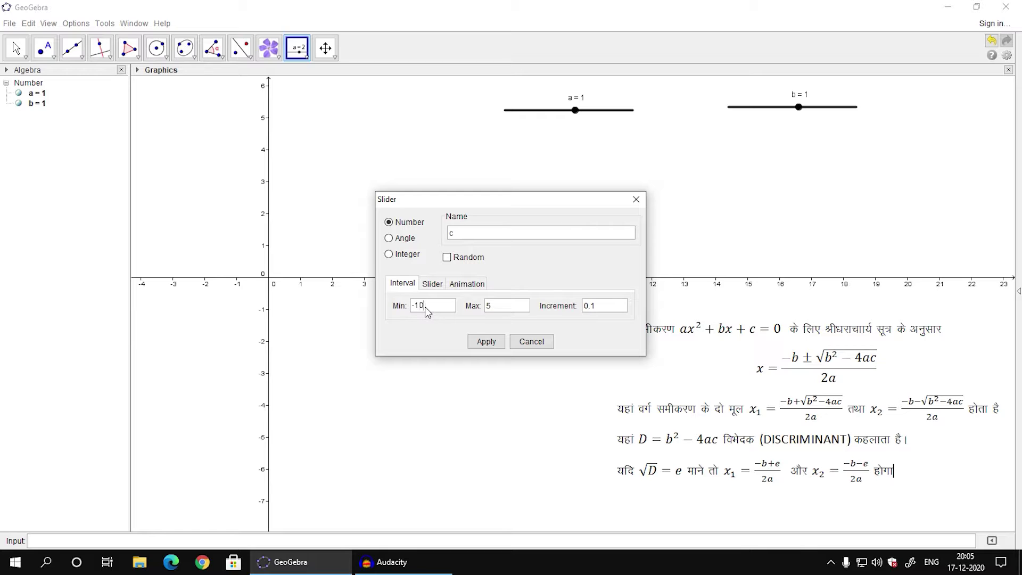
{"action": "key", "text": "Tab"}
{"action": "key", "text": "BackSpace"}
{"action": "type", "text": "10"}
{"action": "left_click", "coordinate": [496, 341]}
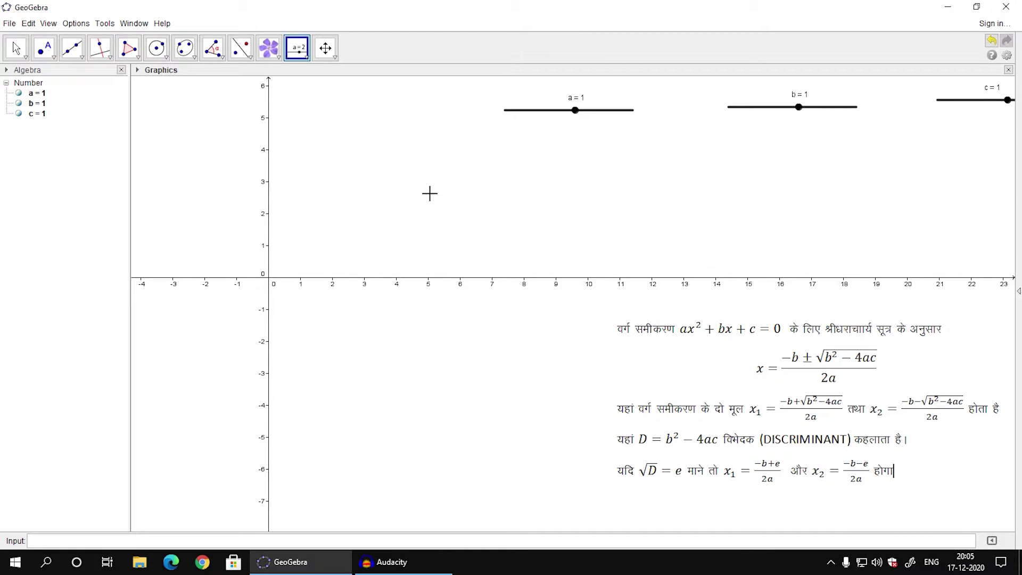
Shift the coordinate plane slightly to the left and set slider c to -4.9.
{"action": "left_click", "coordinate": [326, 48]}
{"action": "left_click_drag", "start_coordinate": [580, 210], "coordinate": [560, 210]}
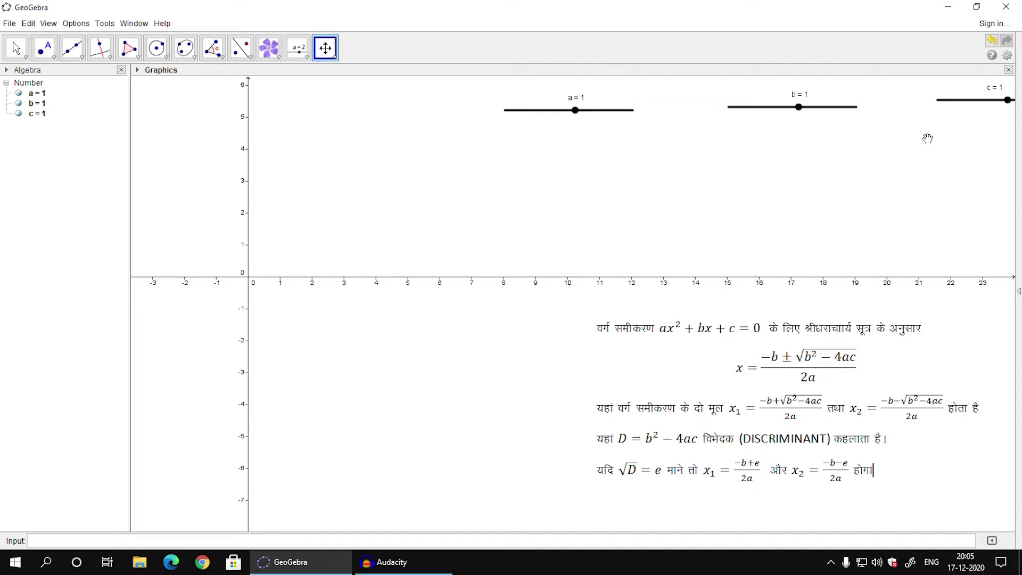
{"action": "left_click", "coordinate": [16, 51]}
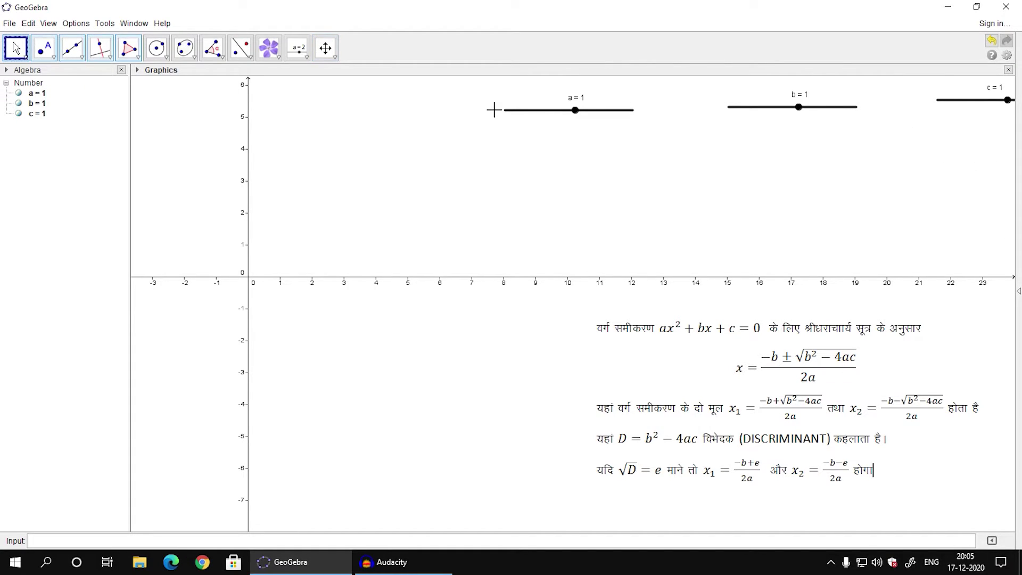
{"action": "left_click", "coordinate": [956, 104]}
{"action": "mouse_move", "coordinate": [955, 106]}
{"action": "left_mouse_down"}
{"action": "mouse_move", "coordinate": [943, 102]}
{"action": "mouse_move", "coordinate": [970, 100]}
{"action": "left_mouse_up"}
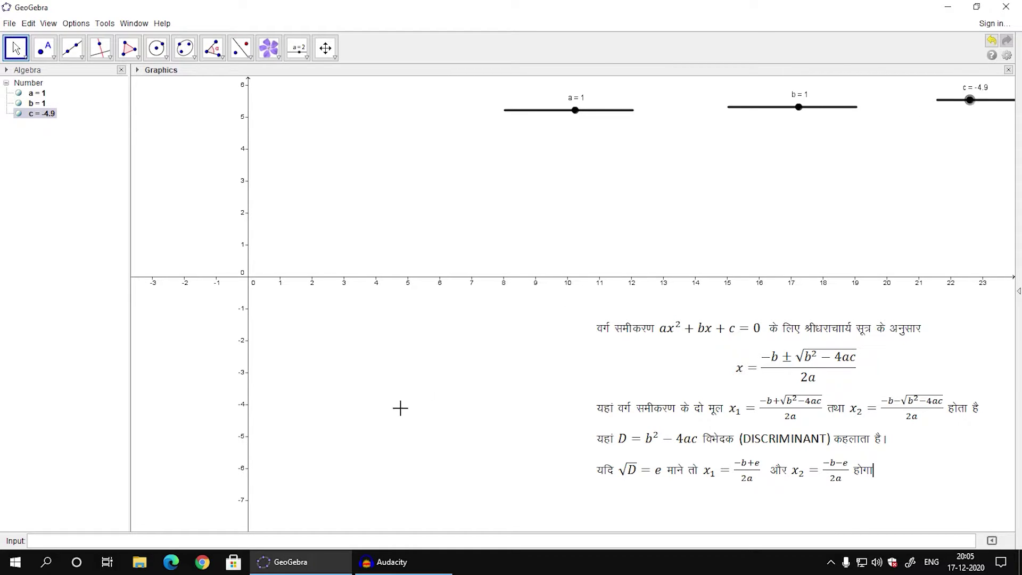
Plot the quadratic function ax²+bx+c using the three sliders as coefficients.
{"action": "left_click", "coordinate": [128, 541]}
{"action": "type", "text": "ax"}
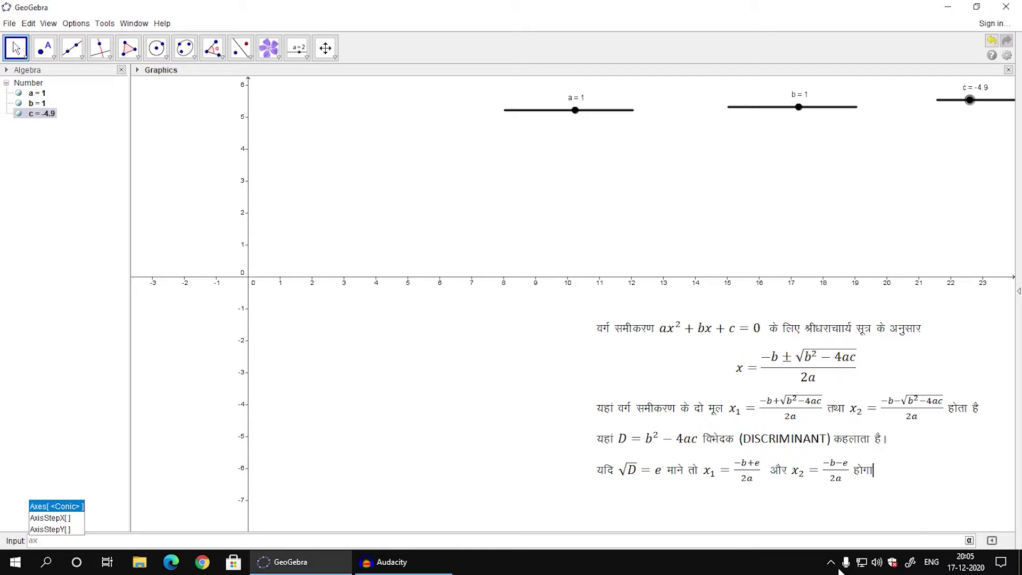
{"action": "left_click", "coordinate": [970, 541]}
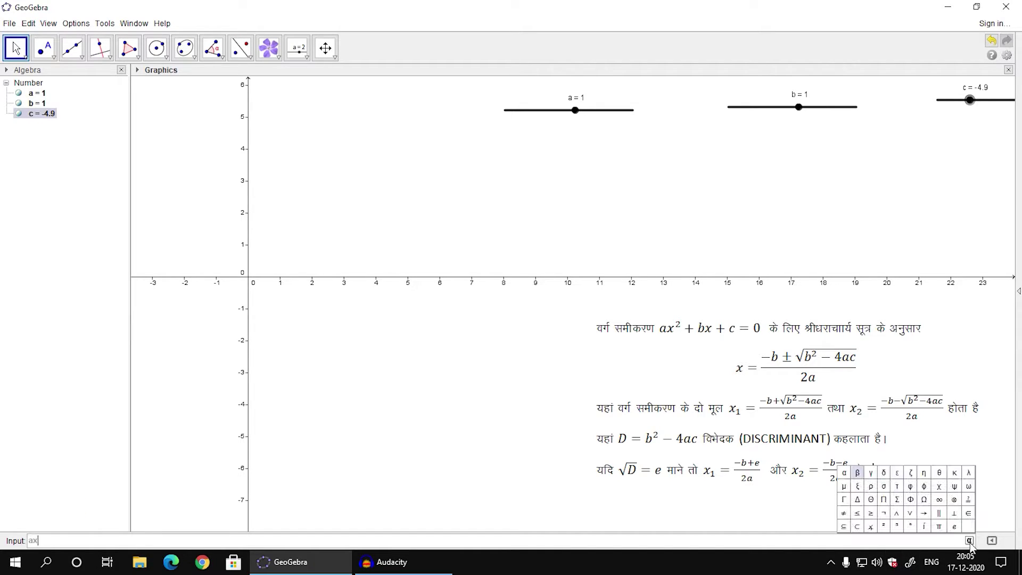
{"action": "left_click", "coordinate": [884, 528]}
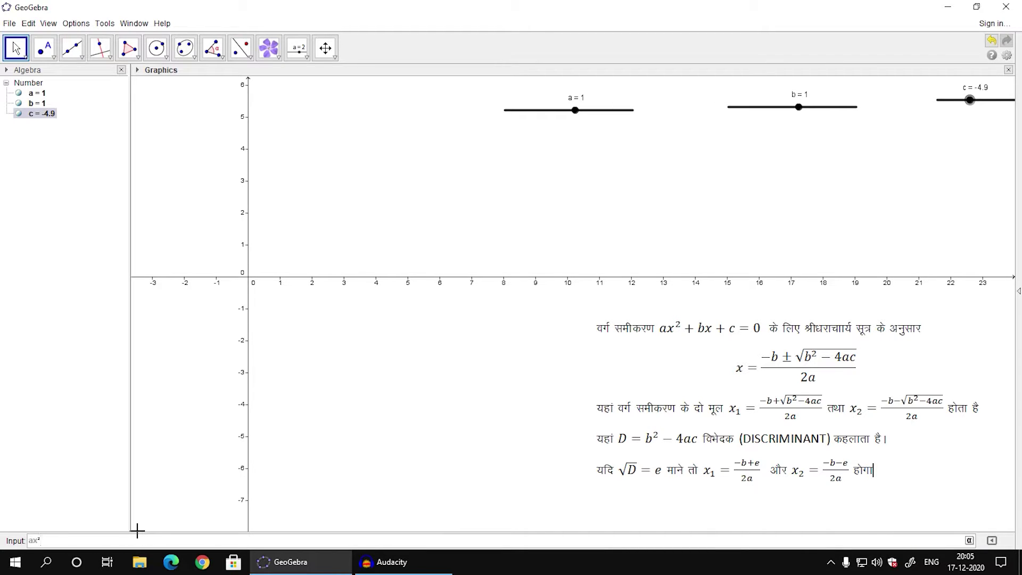
{"action": "type", "text": "+bx+c"}
{"action": "key", "text": "Return"}
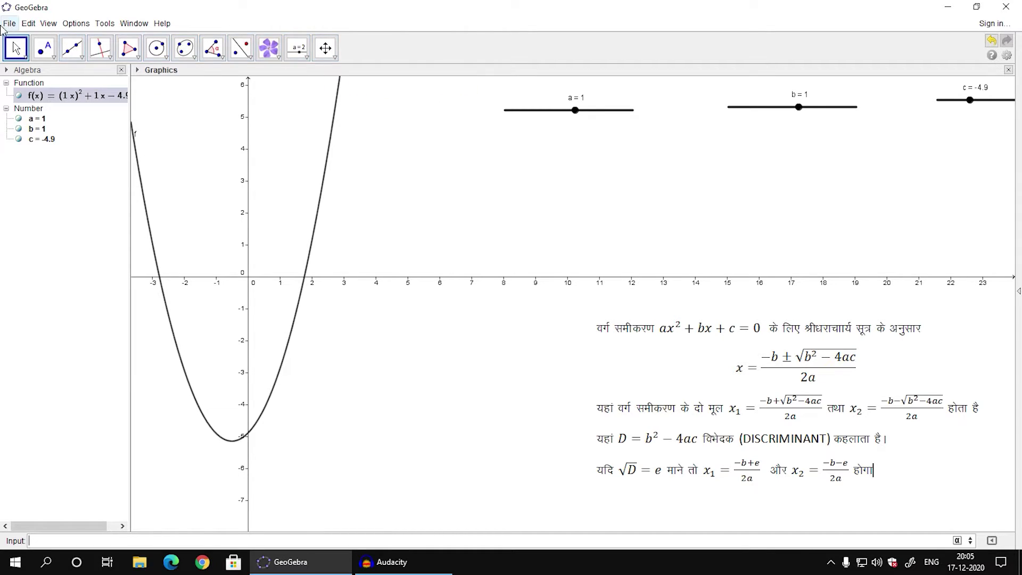
Change the parabola's coefficients by setting slider a to 1.5, b to 0.6 and c to -5.7.
{"action": "mouse_move", "coordinate": [579, 114]}
{"action": "left_mouse_down"}
{"action": "mouse_move", "coordinate": [601, 116]}
{"action": "mouse_move", "coordinate": [570, 114]}
{"action": "mouse_move", "coordinate": [589, 110]}
{"action": "left_mouse_up"}
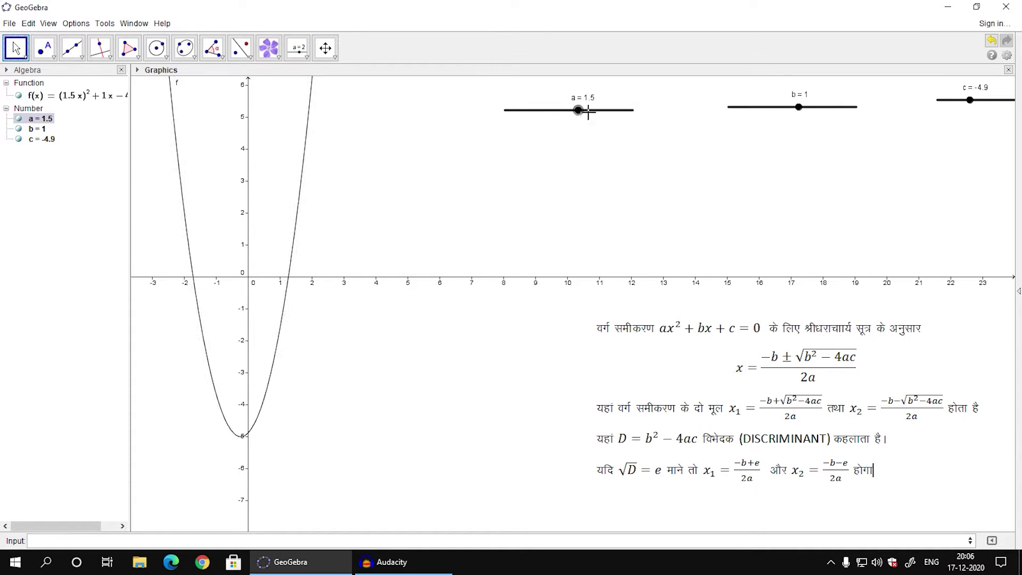
{"action": "mouse_move", "coordinate": [799, 108]}
{"action": "left_mouse_down"}
{"action": "mouse_move", "coordinate": [804, 114]}
{"action": "mouse_move", "coordinate": [796, 109]}
{"action": "left_mouse_up"}
{"action": "mouse_move", "coordinate": [970, 101]}
{"action": "left_mouse_down"}
{"action": "mouse_move", "coordinate": [987, 100]}
{"action": "mouse_move", "coordinate": [965, 100]}
{"action": "left_mouse_up"}
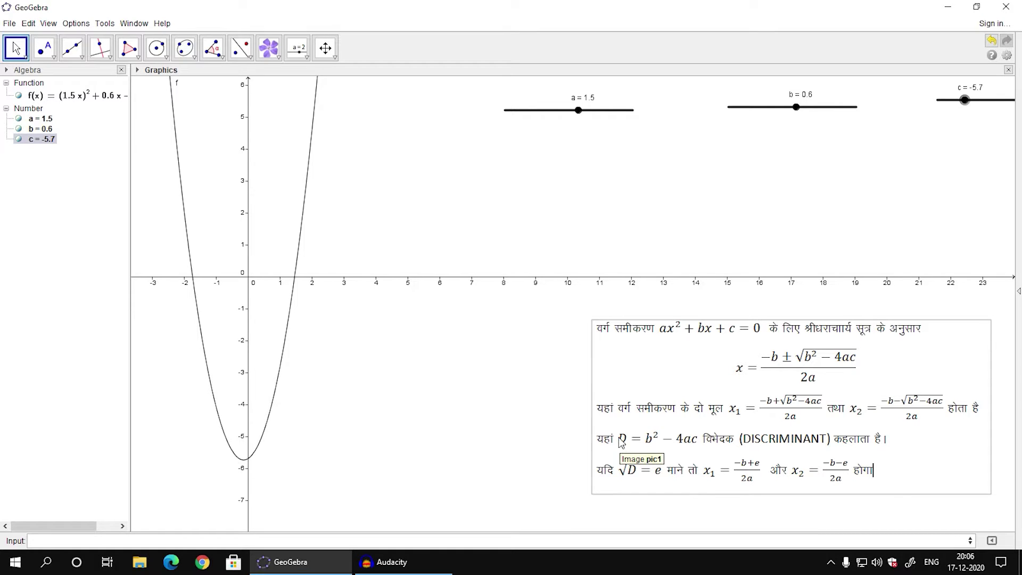
Nudge the formula image slightly up and to the left, and define the discriminant as D=b²-4ac.
{"action": "left_click_drag", "start_coordinate": [622, 443], "coordinate": [614, 437]}
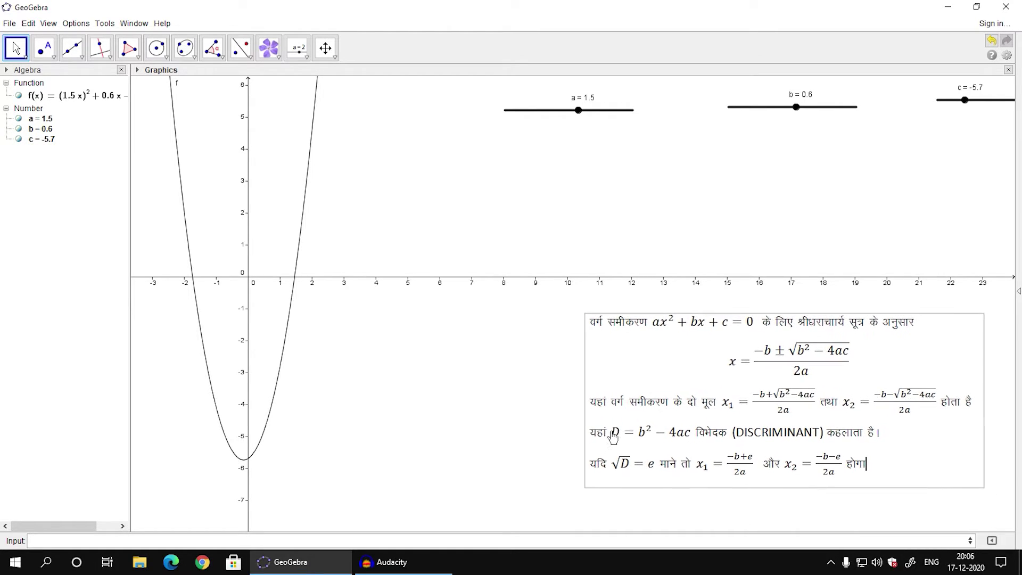
{"action": "left_click", "coordinate": [116, 537]}
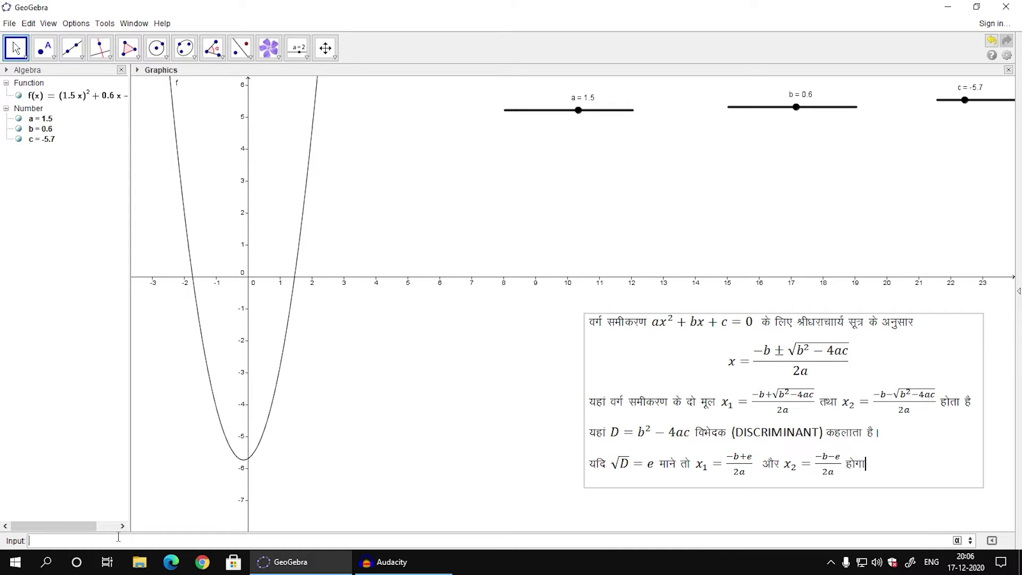
{"action": "type", "text": "D=b"}
{"action": "left_click", "coordinate": [958, 541]}
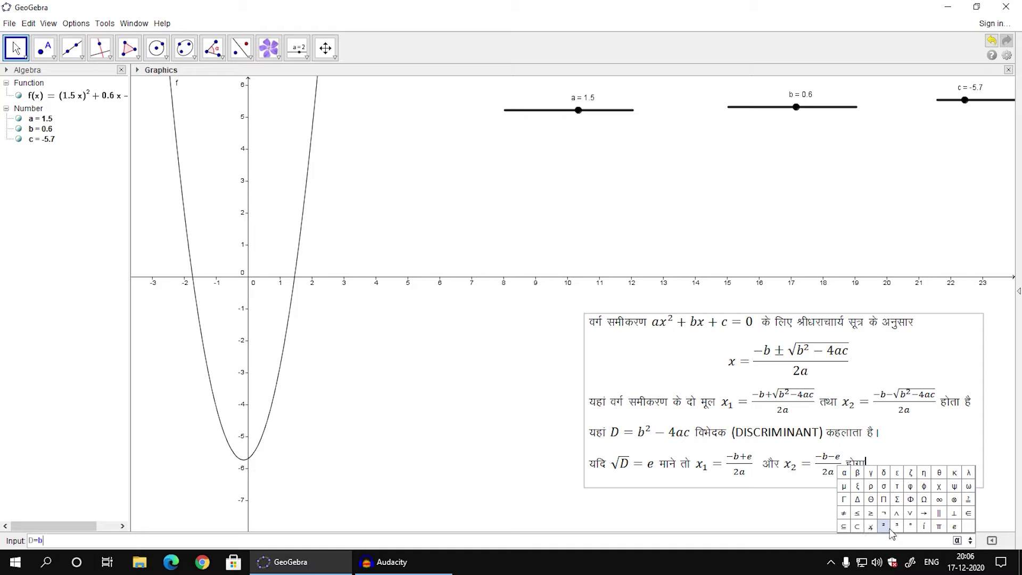
{"action": "left_click", "coordinate": [885, 528]}
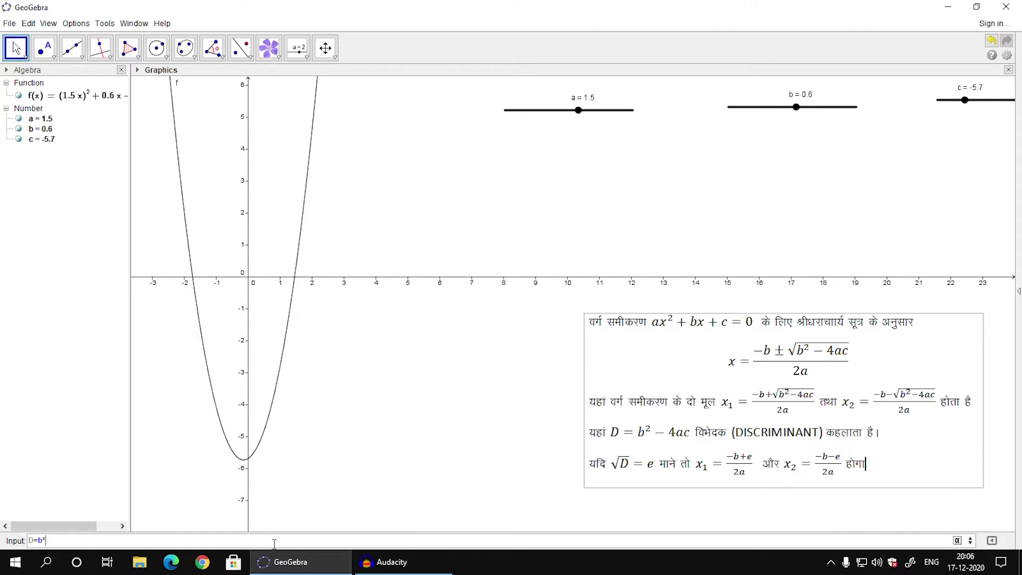
{"action": "type", "text": "-4ac"}
{"action": "key", "text": "Return"}
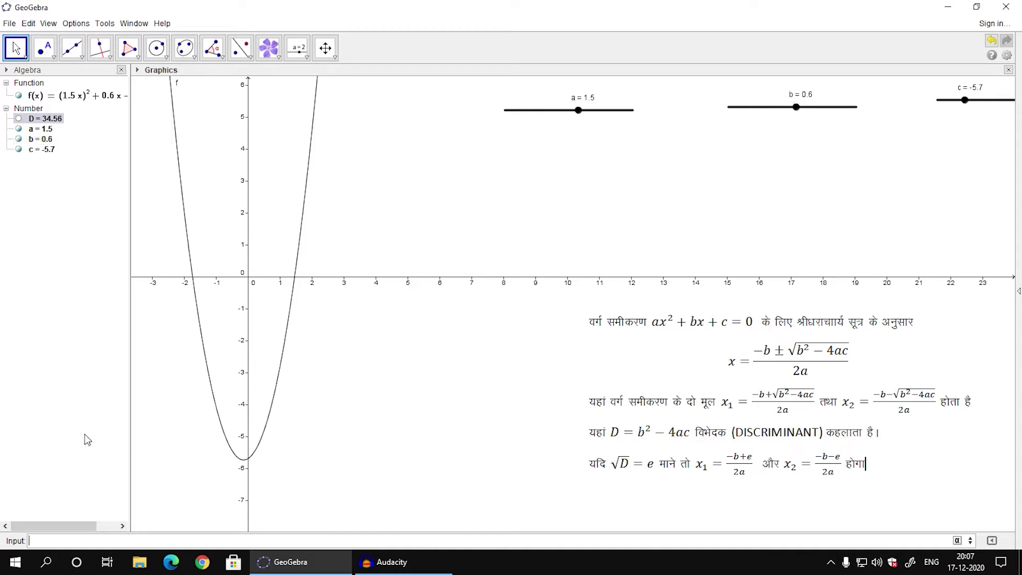
Define e as the square root of the discriminant with e=sqrt(D).
{"action": "left_click", "coordinate": [57, 541]}
{"action": "type", "text": "e=sq"}
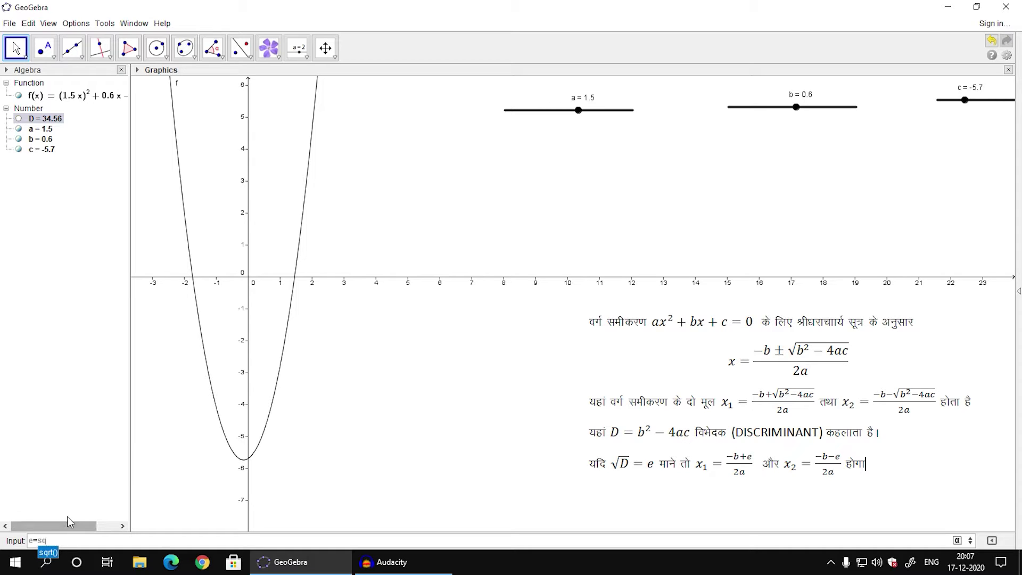
{"action": "left_click", "coordinate": [49, 555]}
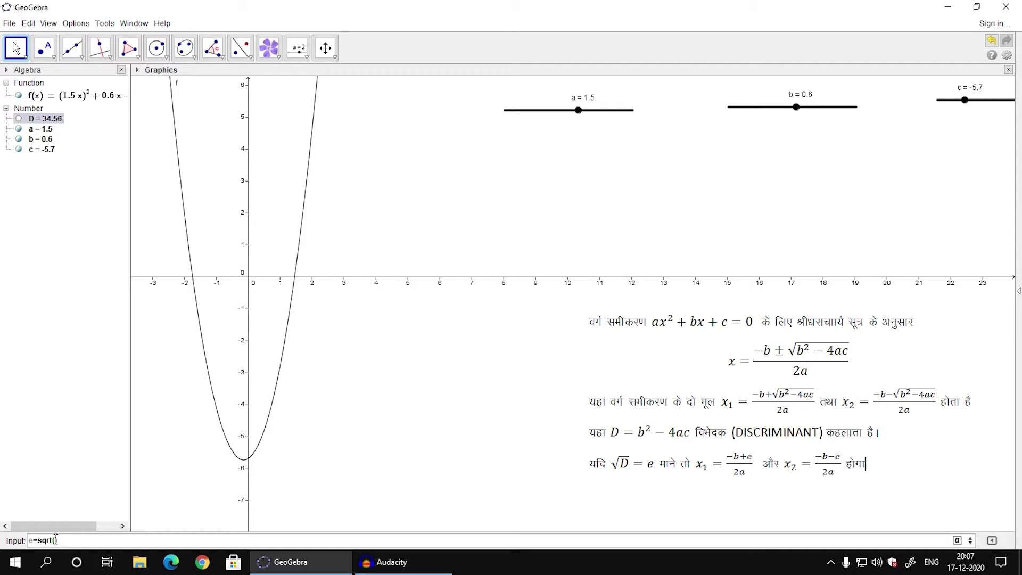
{"action": "type", "text": "D"}
{"action": "key", "text": "Return"}
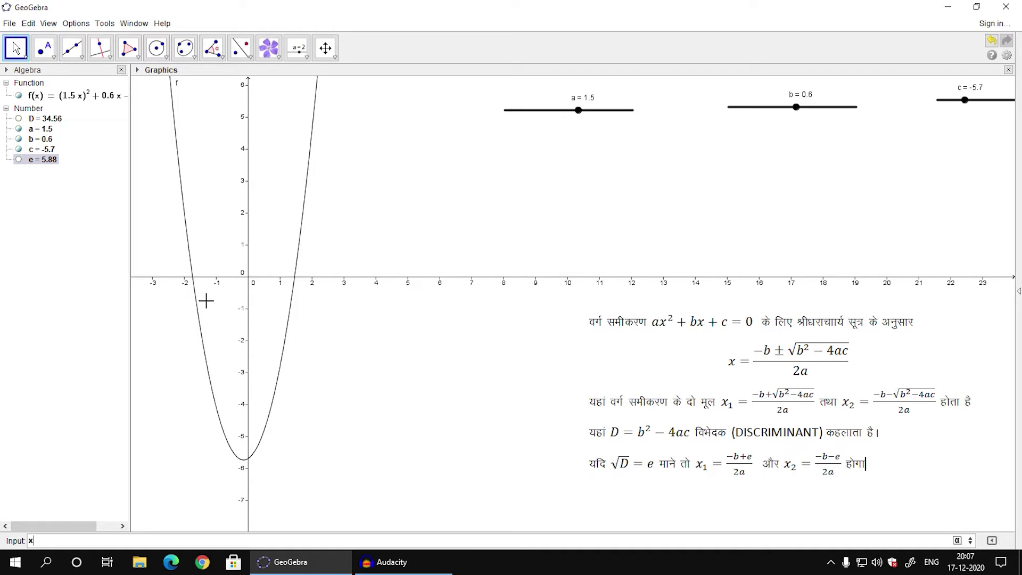
Define the two roots of the quadratic as x_1=(-b+e)/2a and x_2=(-b-e)/2a.
{"action": "type", "text": "_1=(-b+e)/"}
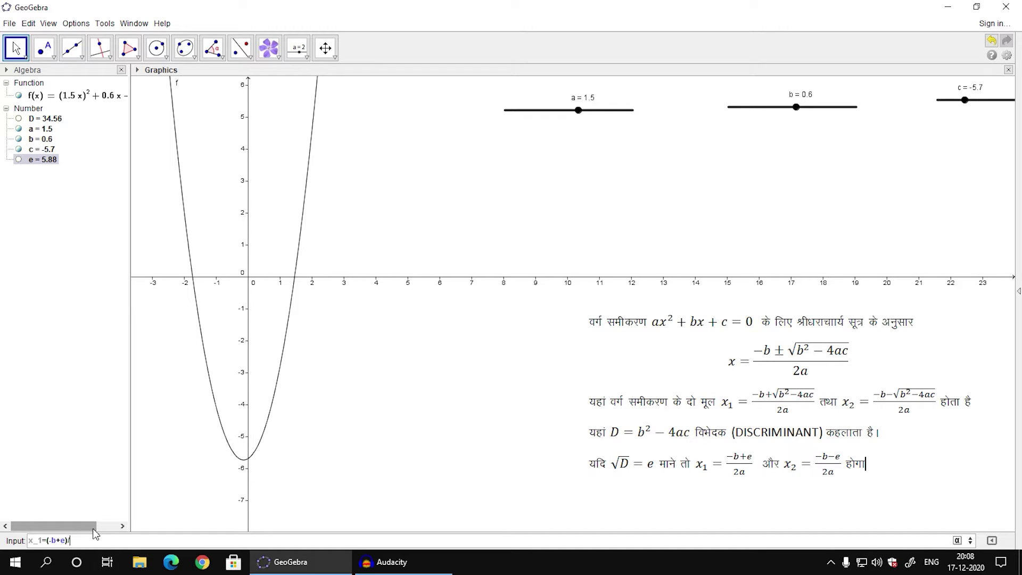
{"action": "type", "text": "2"}
{"action": "type", "text": "a"}
{"action": "key", "text": "Return"}
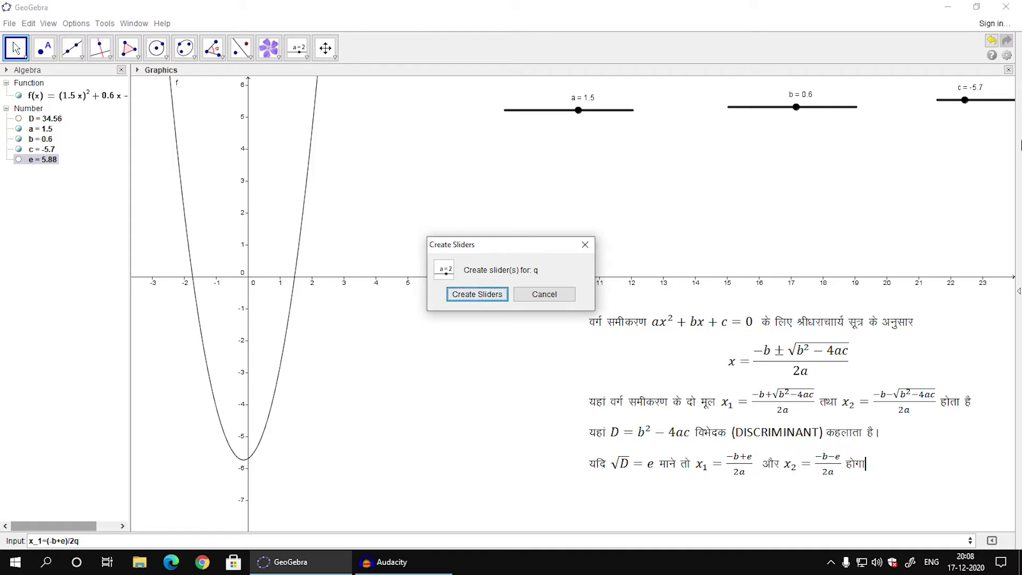
{"action": "left_click", "coordinate": [548, 294]}
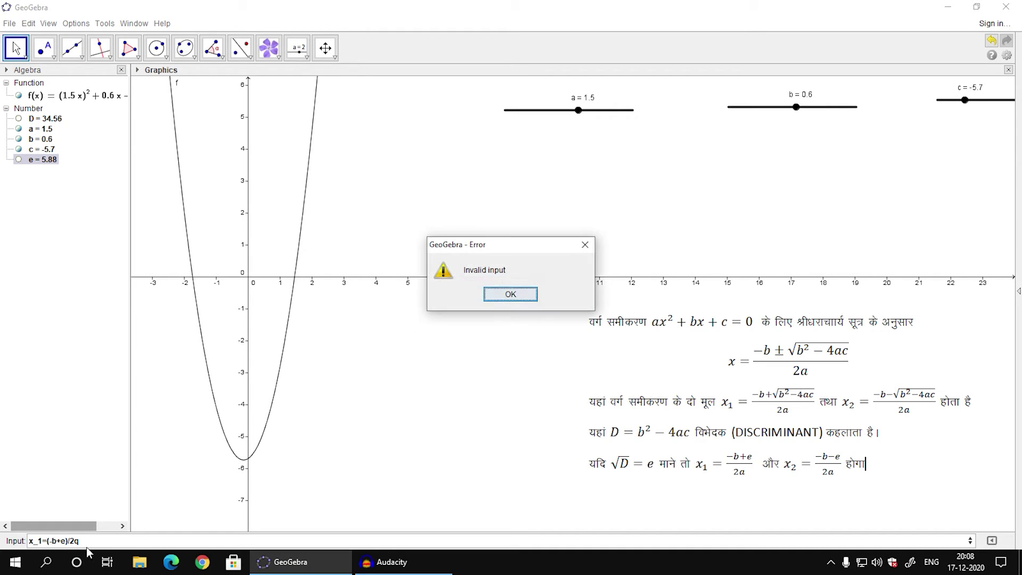
{"action": "left_click", "coordinate": [506, 296]}
{"action": "key", "text": "BackSpace"}
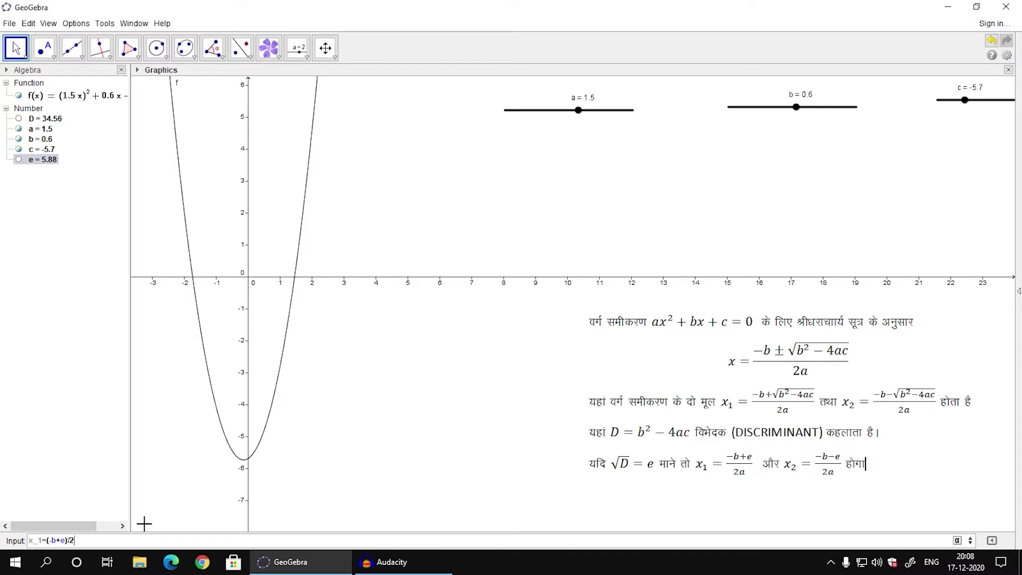
{"action": "type", "text": "a"}
{"action": "key", "text": "Return"}
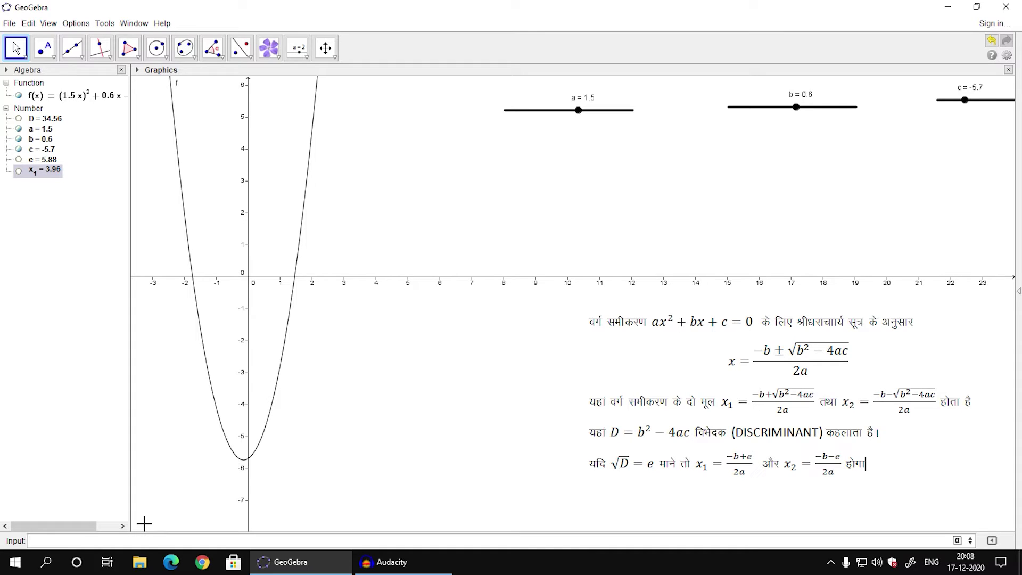
{"action": "type", "text": "x_2=(-b-e)/2a"}
{"action": "key", "text": "Return"}
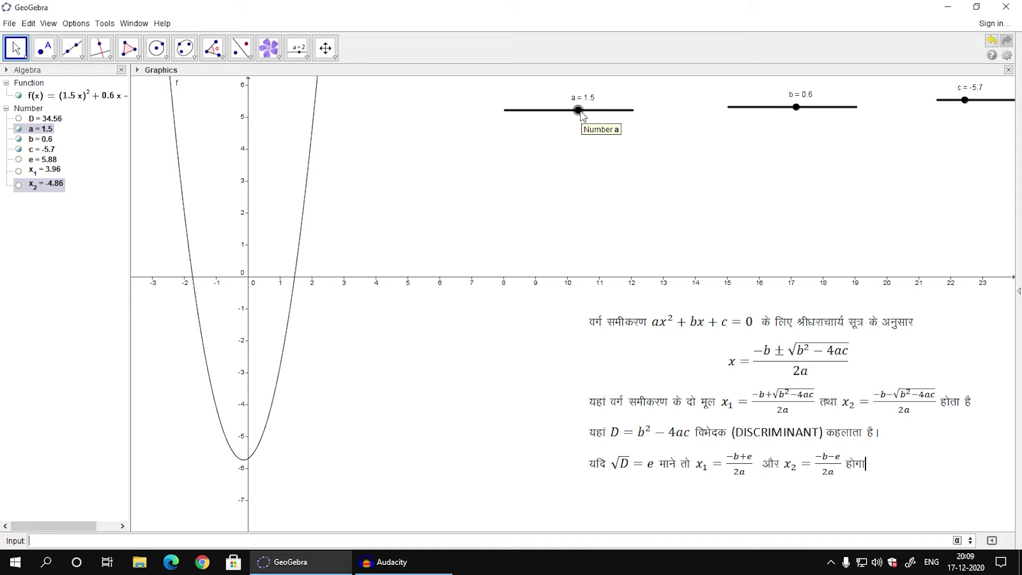
Set slider a to 1.
{"action": "left_click_drag", "start_coordinate": [580, 112], "coordinate": [574, 117]}
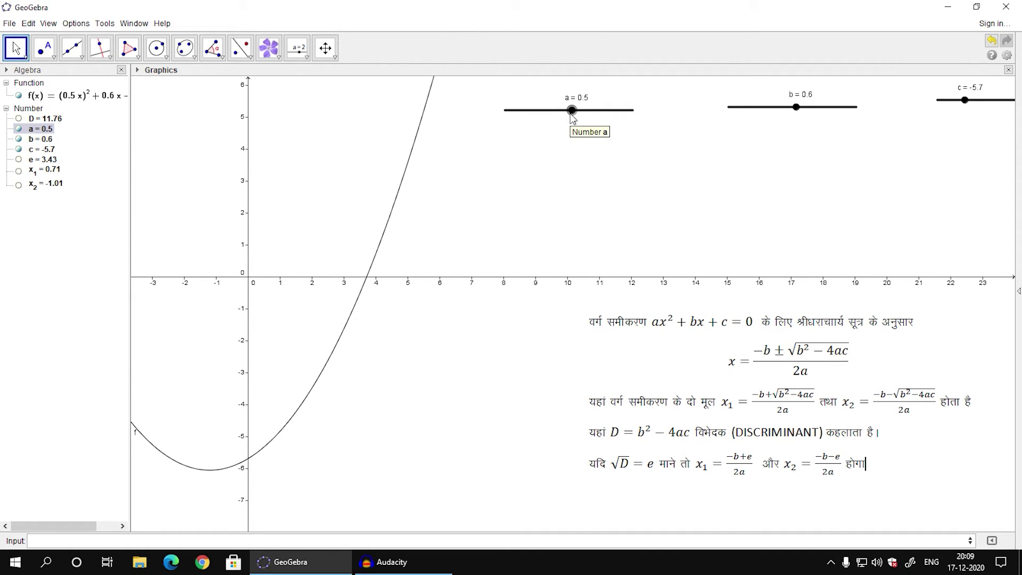
{"action": "key", "text": "Right"}
{"action": "key", "text": "Right"}
{"action": "key", "text": "Right"}
{"action": "key", "text": "Right"}
{"action": "key", "text": "Right"}
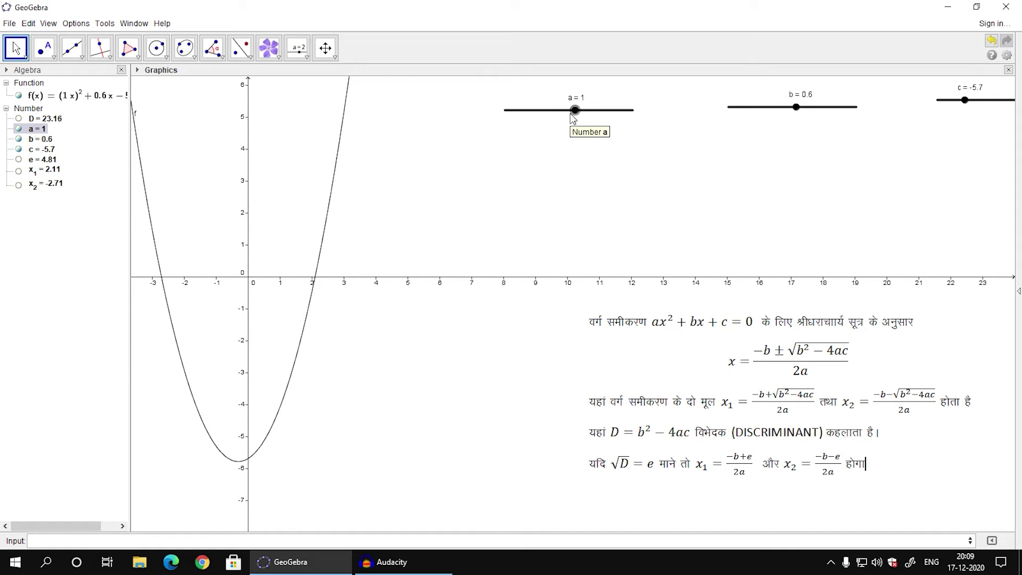
Set slider b to 5 and slider c to -1.9.
{"action": "left_click_drag", "start_coordinate": [797, 107], "coordinate": [810, 110]}
{"action": "left_click_drag", "start_coordinate": [809, 107], "coordinate": [825, 106]}
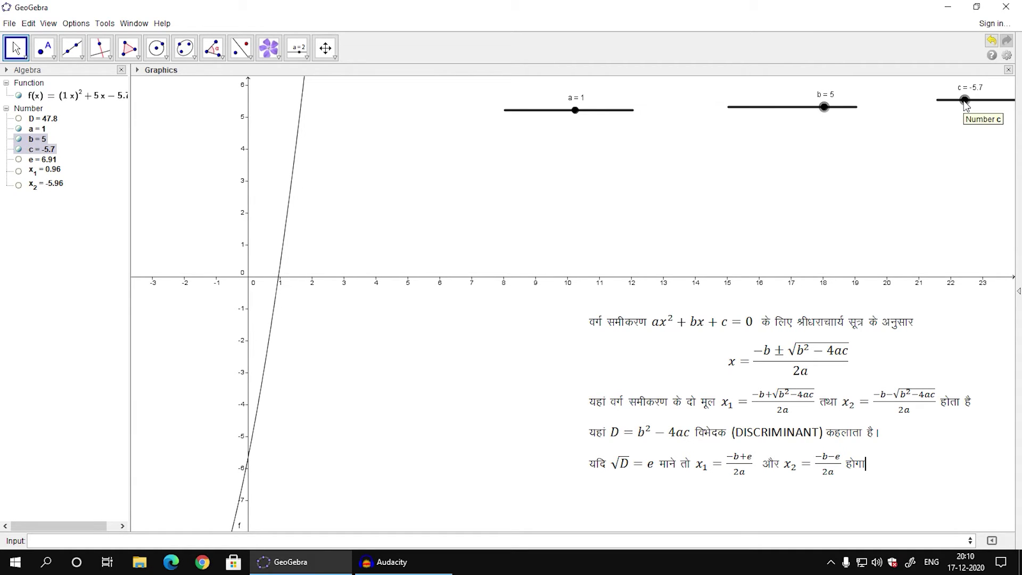
{"action": "left_click_drag", "start_coordinate": [965, 102], "coordinate": [989, 101]}
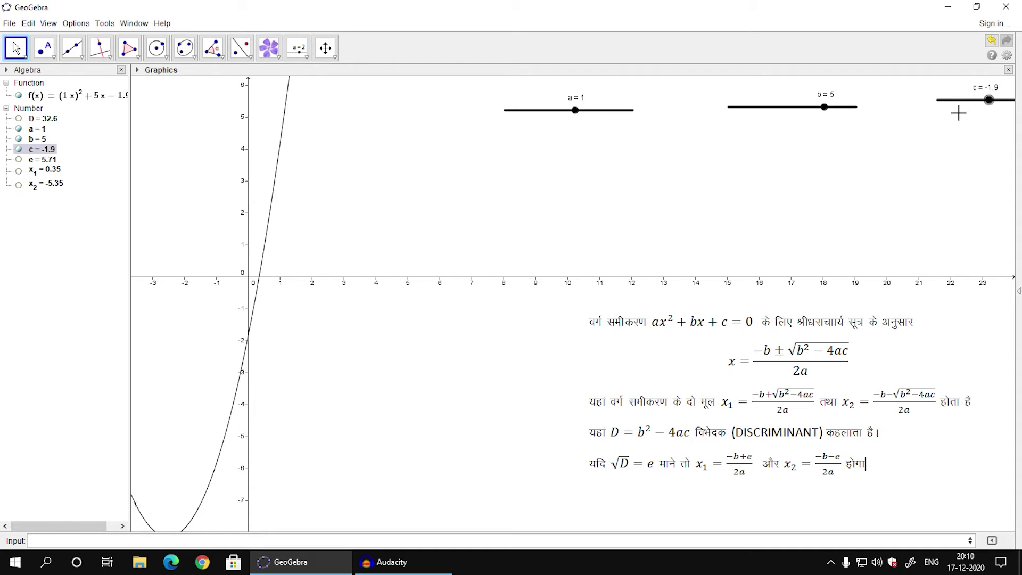
Set slider c to 6.
{"action": "key", "text": "Right"}
{"action": "key", "text": "Right"}
{"action": "key", "text": "Right"}
{"action": "key", "text": "Right"}
{"action": "key", "text": "Right"}
{"action": "key", "text": "Right"}
{"action": "key", "text": "Right"}
{"action": "key", "text": "Right"}
{"action": "key", "text": "Right"}
{"action": "key", "text": "Right"}
{"action": "key", "text": "Right"}
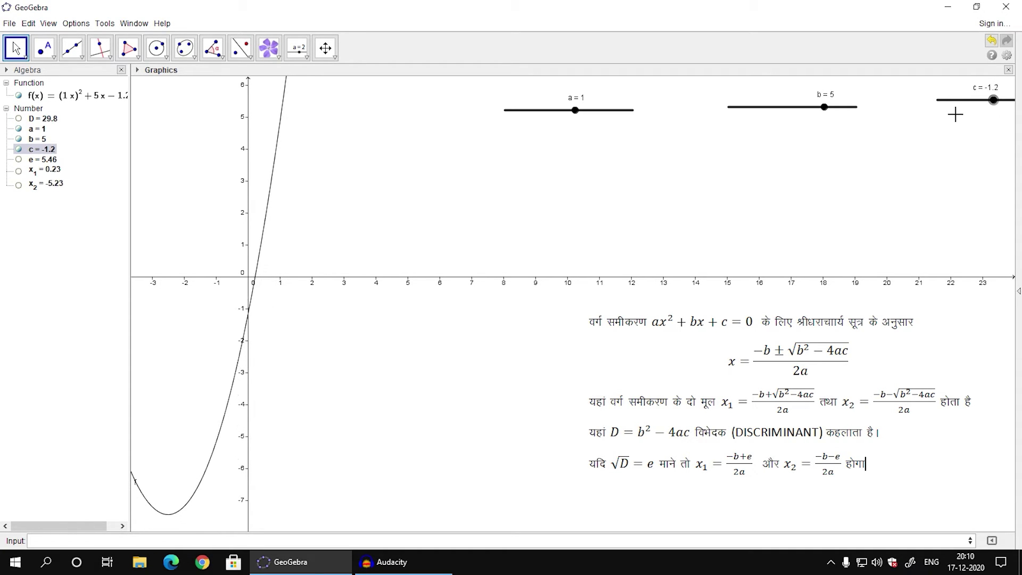
{"action": "key", "text": "Right"}
{"action": "key", "text": "Right"}
{"action": "key", "text": "Right"}
{"action": "key", "text": "Right"}
{"action": "key", "text": "Right"}
{"action": "key", "text": "Right"}
{"action": "key", "text": "Right"}
{"action": "key", "text": "Right"}
{"action": "key", "text": "Right"}
{"action": "key", "text": "Right"}
{"action": "key", "text": "Right"}
{"action": "key", "text": "Right"}
{"action": "key", "text": "Right"}
{"action": "key", "text": "Right"}
{"action": "key", "text": "Right"}
{"action": "key", "text": "Right"}
{"action": "key", "text": "Right"}
{"action": "key", "text": "Right"}
{"action": "key", "text": "Right"}
{"action": "key", "text": "Right"}
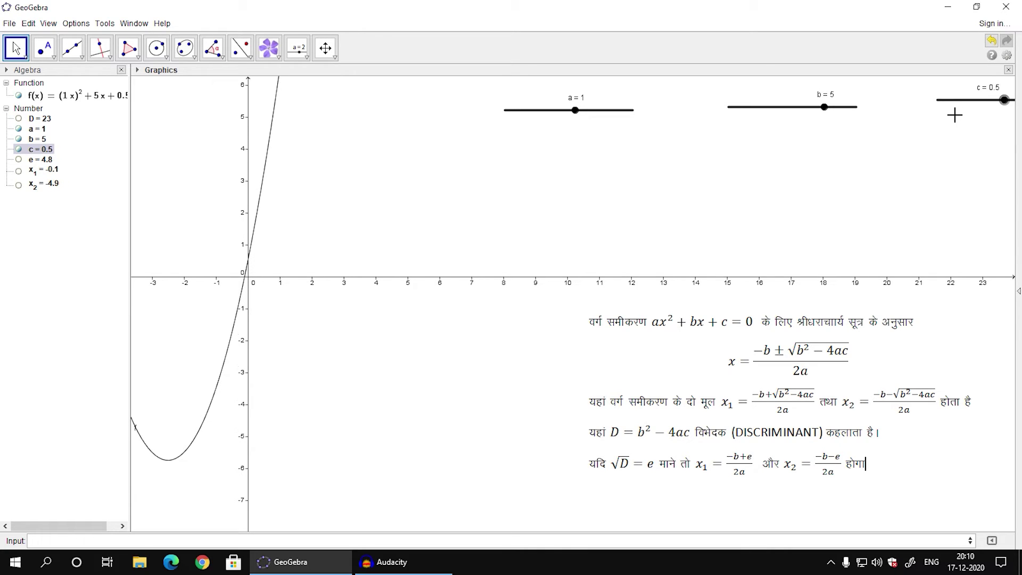
{"action": "key", "text": "Right"}
{"action": "key", "text": "Right"}
{"action": "key", "text": "Right"}
{"action": "key", "text": "Right"}
{"action": "key", "text": "Right"}
{"action": "key", "text": "Right"}
{"action": "key", "text": "Right"}
{"action": "key", "text": "Right"}
{"action": "key", "text": "Right"}
{"action": "key", "text": "Right"}
{"action": "key", "text": "Right"}
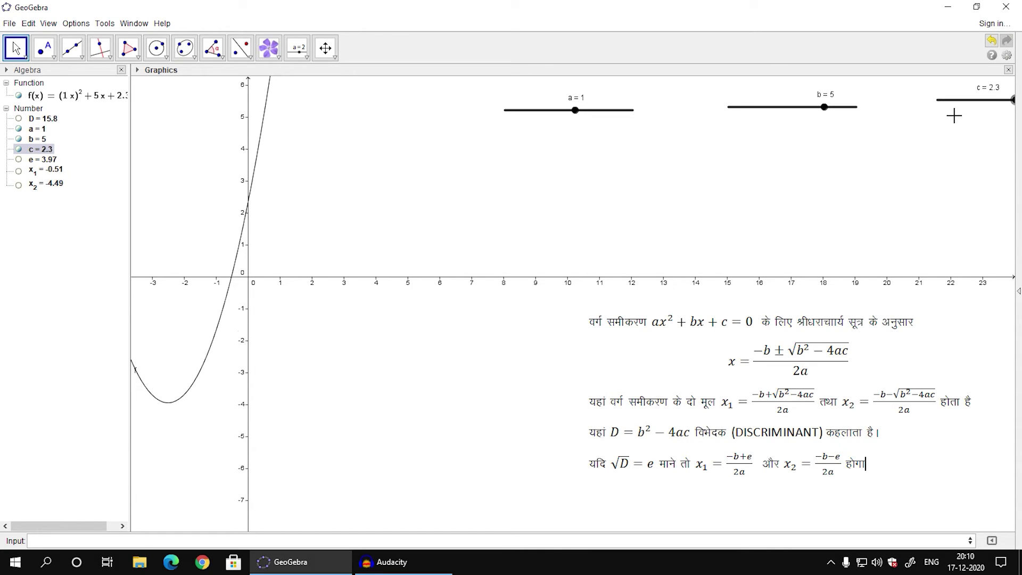
{"action": "key", "text": "Right"}
{"action": "key", "text": "Right"}
{"action": "key", "text": "Right"}
{"action": "key", "text": "Right"}
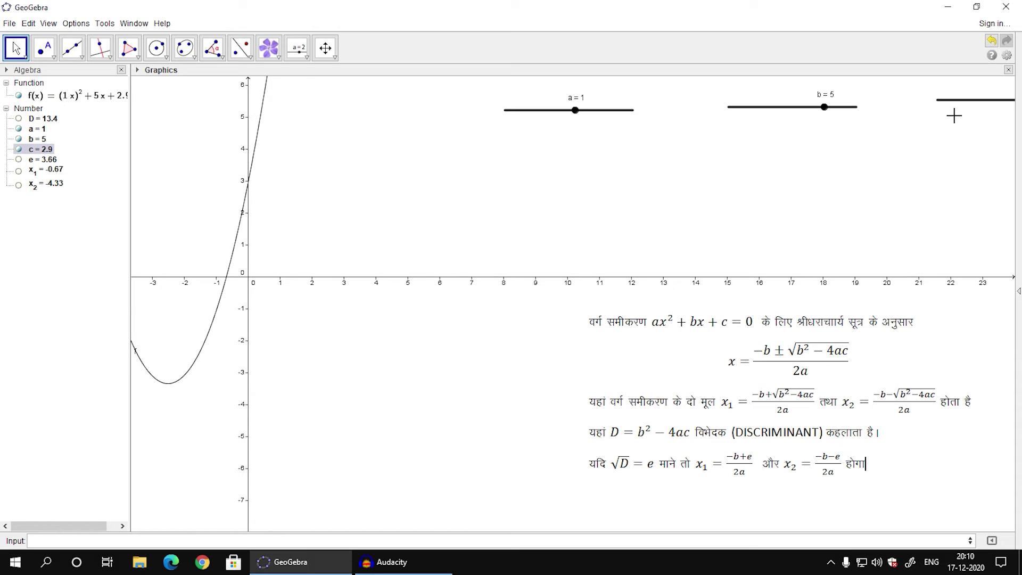
{"action": "key", "text": "Right"}
{"action": "key", "text": "Right"}
{"action": "key", "text": "Right"}
{"action": "key", "text": "Right"}
{"action": "key", "text": "Right"}
{"action": "key", "text": "Right"}
{"action": "key", "text": "Right"}
{"action": "key", "text": "Right"}
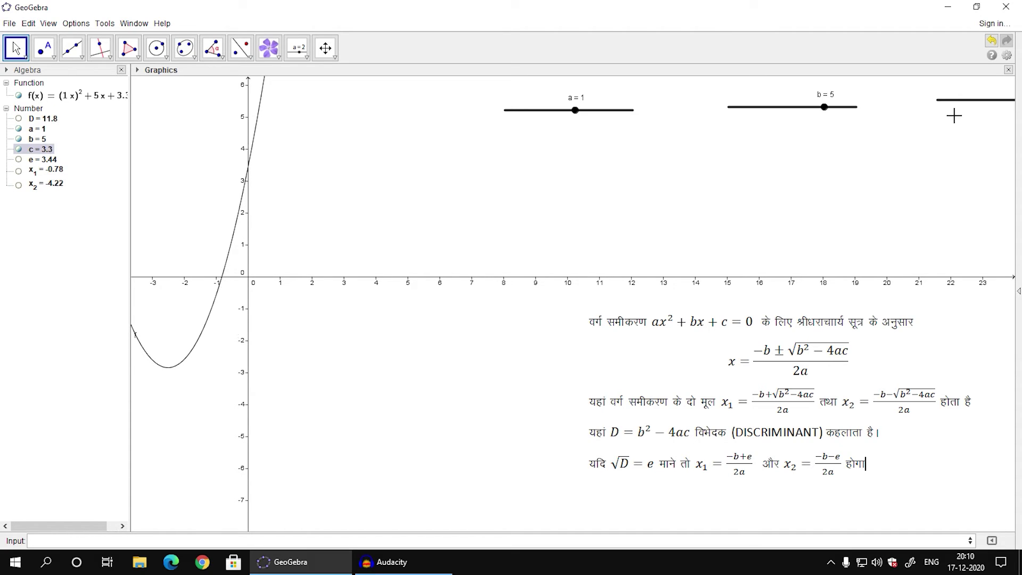
{"action": "key", "text": "Right"}
{"action": "key", "text": "Right"}
{"action": "key", "text": "Right"}
{"action": "key", "text": "Right"}
{"action": "key", "text": "Right"}
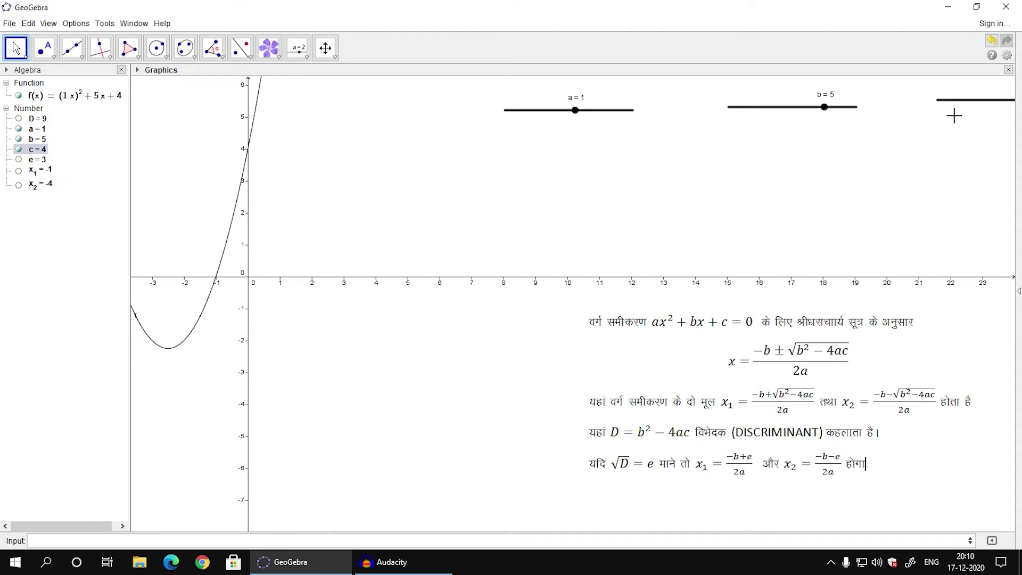
{"action": "key", "text": "Right"}
{"action": "key", "text": "Right"}
{"action": "key", "text": "Right"}
{"action": "key", "text": "Right"}
{"action": "key", "text": "Right"}
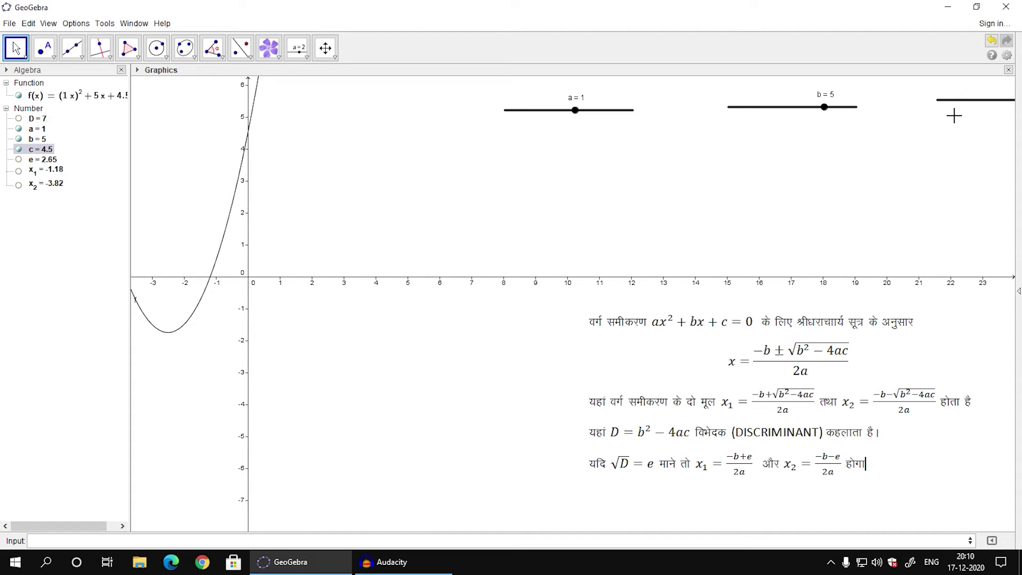
{"action": "key", "text": "Right"}
{"action": "key", "text": "Right"}
{"action": "key", "text": "Right"}
{"action": "key", "text": "Right"}
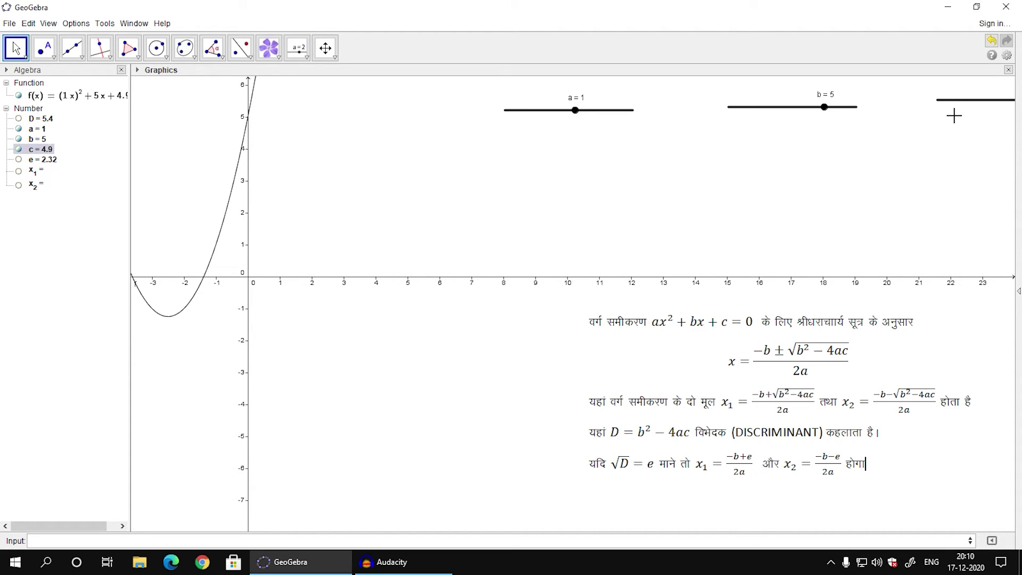
{"action": "key", "text": "Right"}
{"action": "key", "text": "Right"}
{"action": "key", "text": "Right"}
{"action": "key", "text": "Right"}
{"action": "key", "text": "Right"}
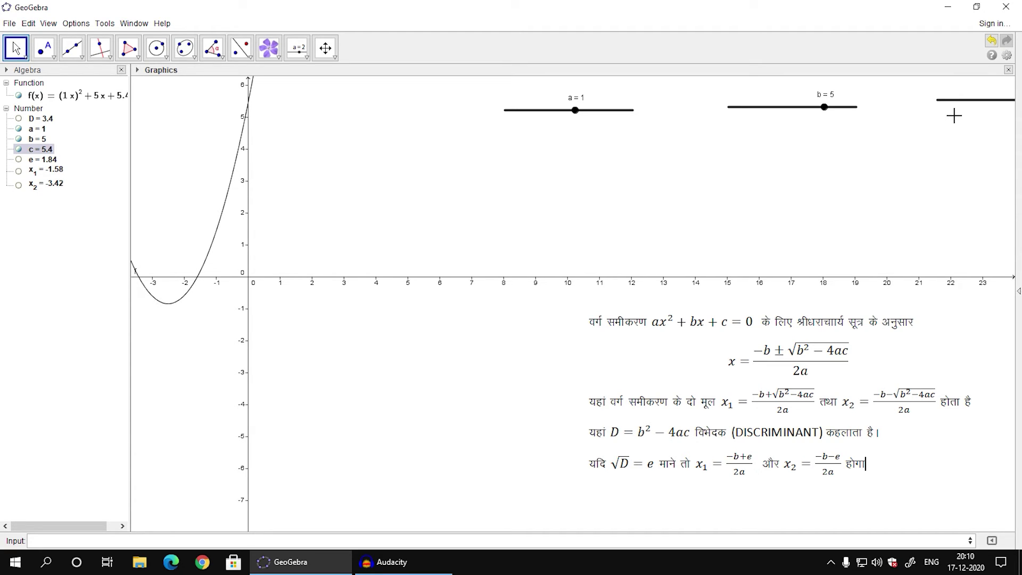
{"action": "key", "text": "Right"}
{"action": "key", "text": "Right"}
{"action": "key", "text": "Right"}
{"action": "key", "text": "Right"}
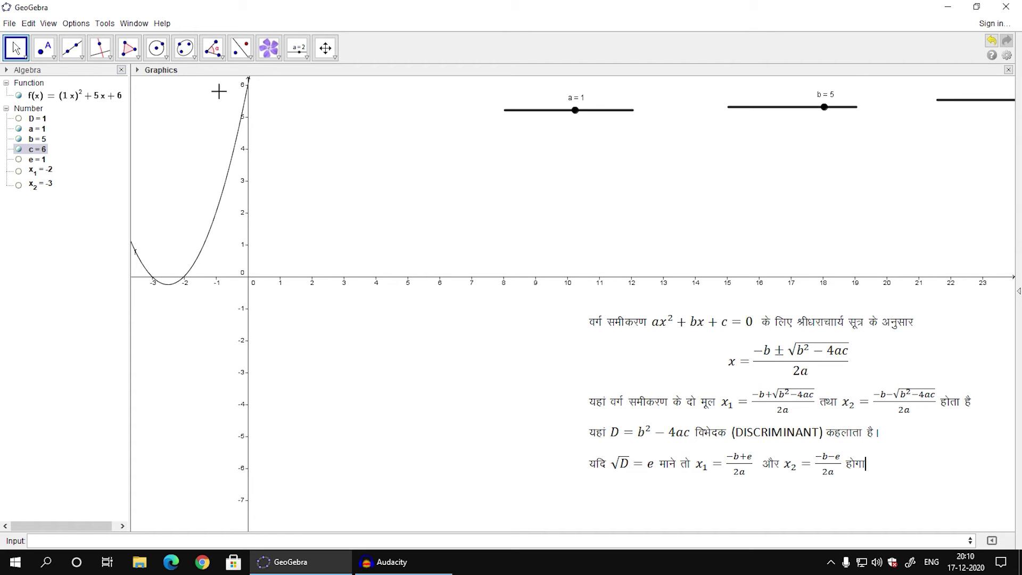
Start a text label in the empty area beside the parabola, beginning with the linked value of a followed by x².
{"action": "left_click", "coordinate": [326, 49]}
{"action": "left_click_drag", "start_coordinate": [314, 169], "coordinate": [446, 259]}
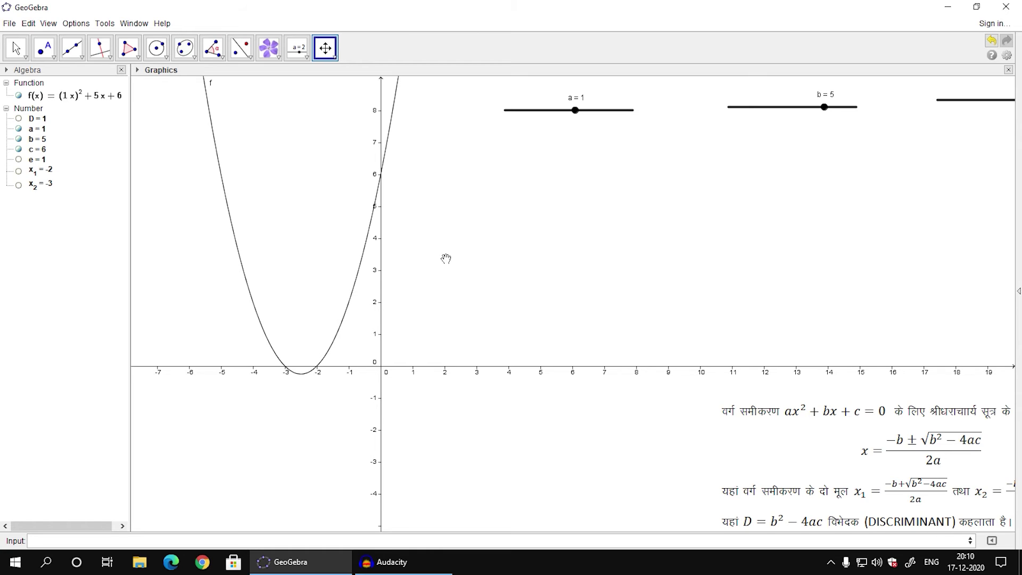
{"action": "left_click", "coordinate": [278, 57]}
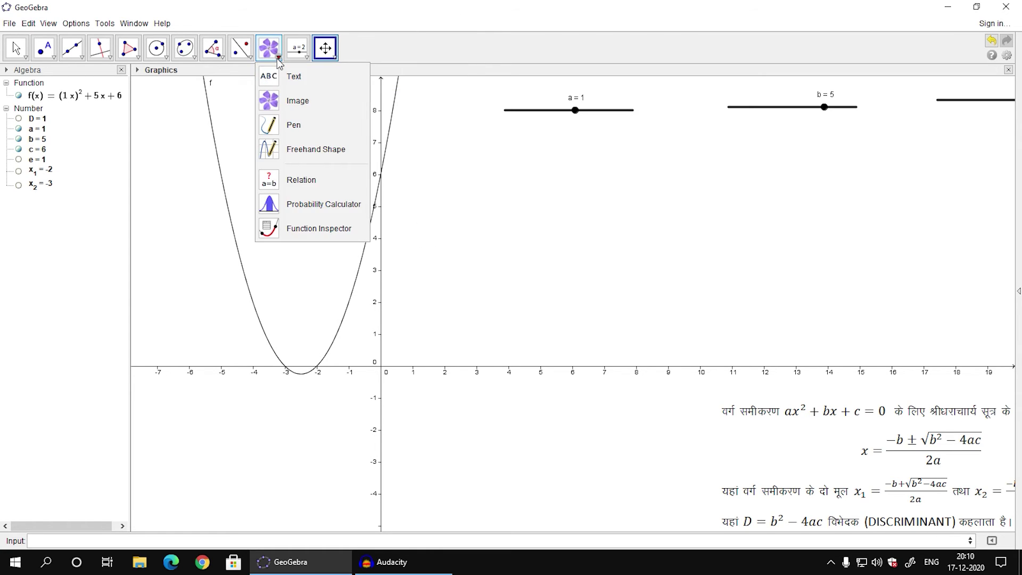
{"action": "left_click", "coordinate": [290, 76]}
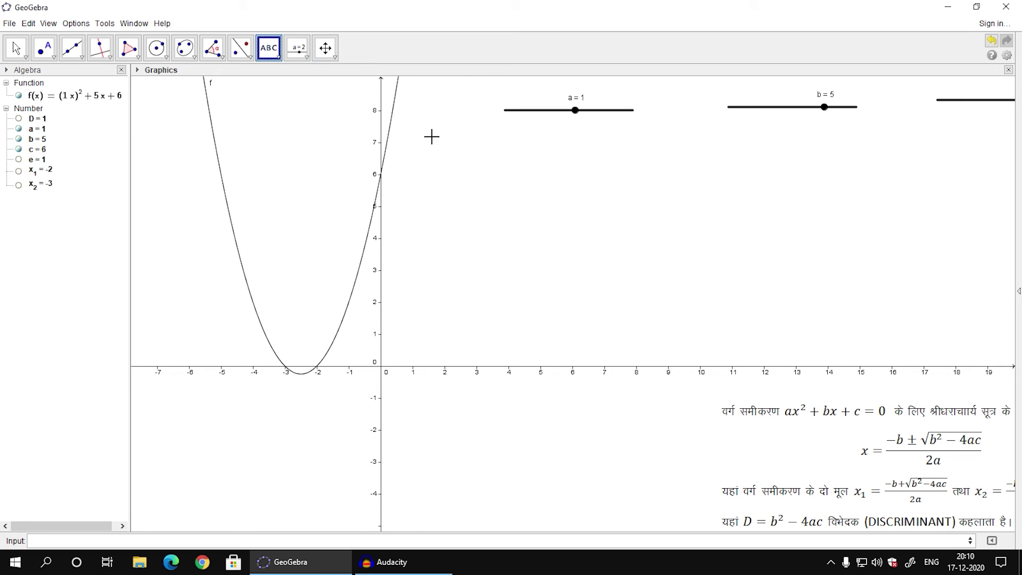
{"action": "left_click", "coordinate": [548, 205]}
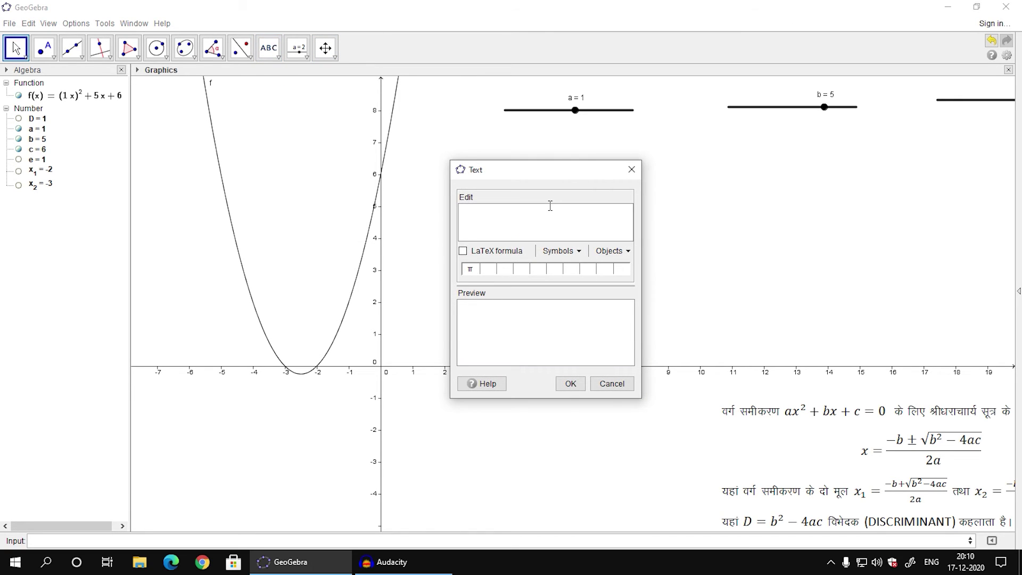
{"action": "left_click", "coordinate": [613, 251]}
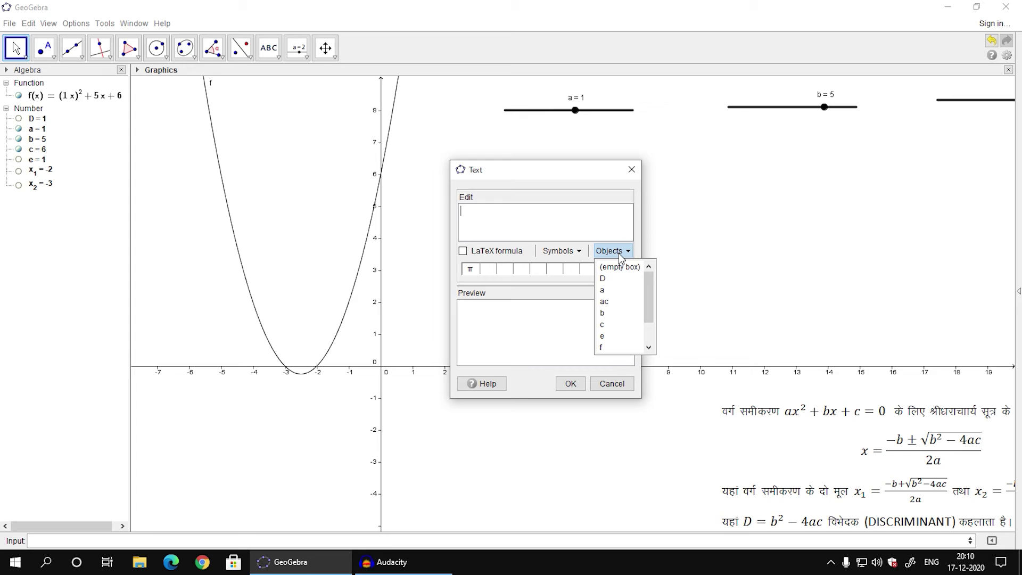
{"action": "left_click", "coordinate": [604, 290]}
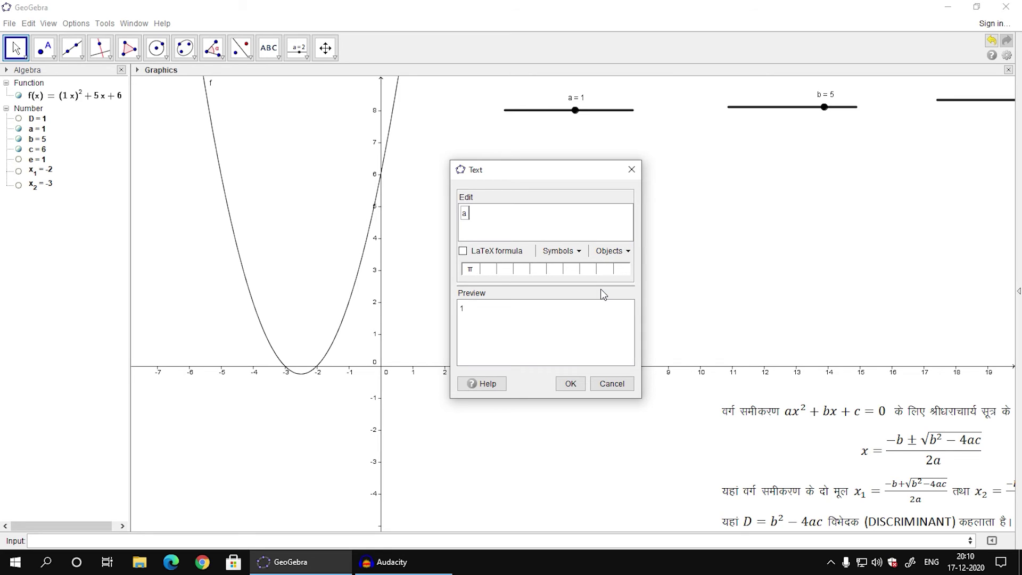
{"action": "type", "text": "x"}
{"action": "left_click", "coordinate": [547, 255]}
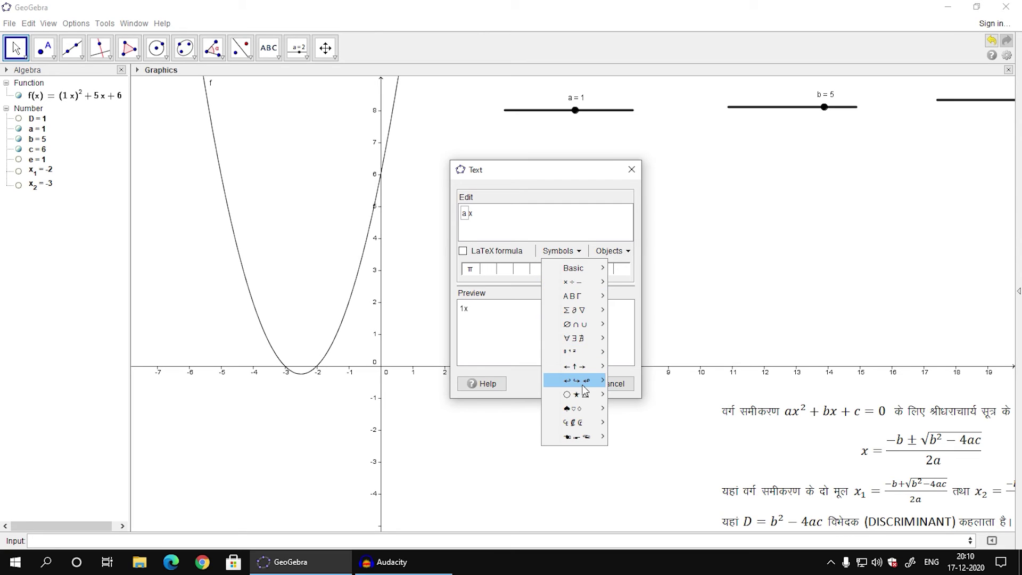
{"action": "mouse_move", "coordinate": [586, 384]}
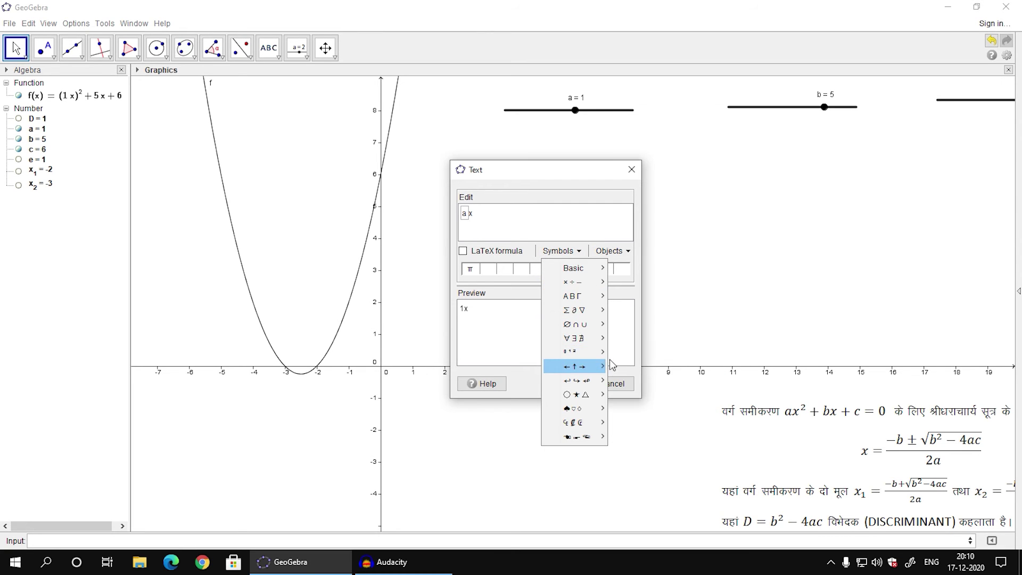
{"action": "mouse_move", "coordinate": [580, 367]}
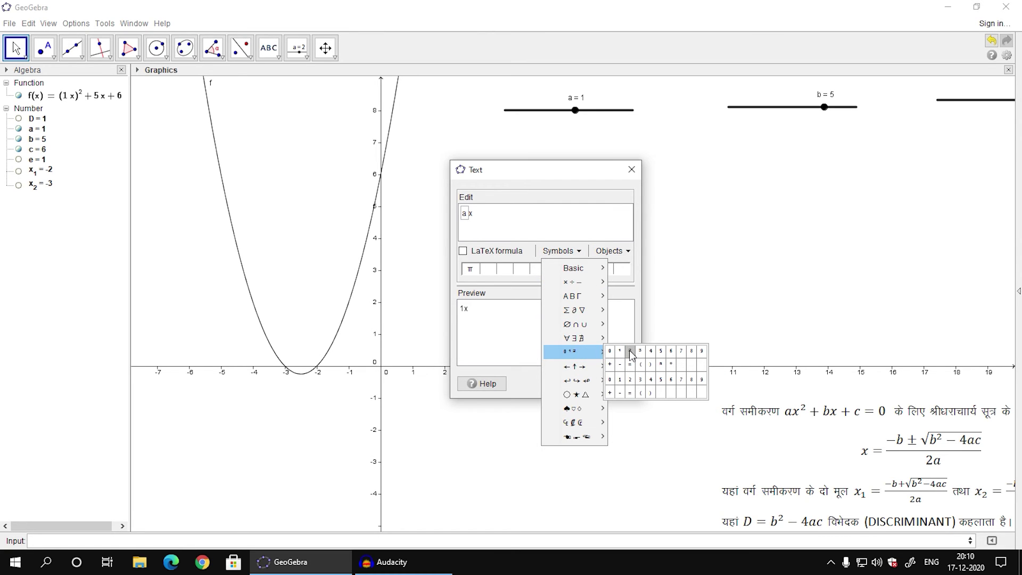
{"action": "left_click", "coordinate": [633, 354]}
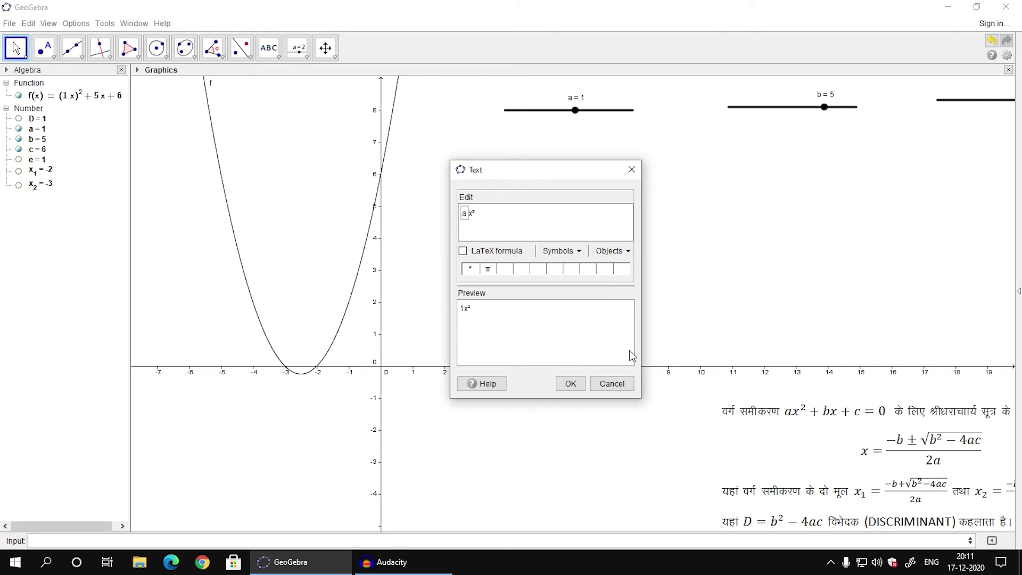
Complete the label with +bx+c, using the linked values of b and c, and place it on the graph.
{"action": "type", "text": "+"}
{"action": "left_click", "coordinate": [602, 251]}
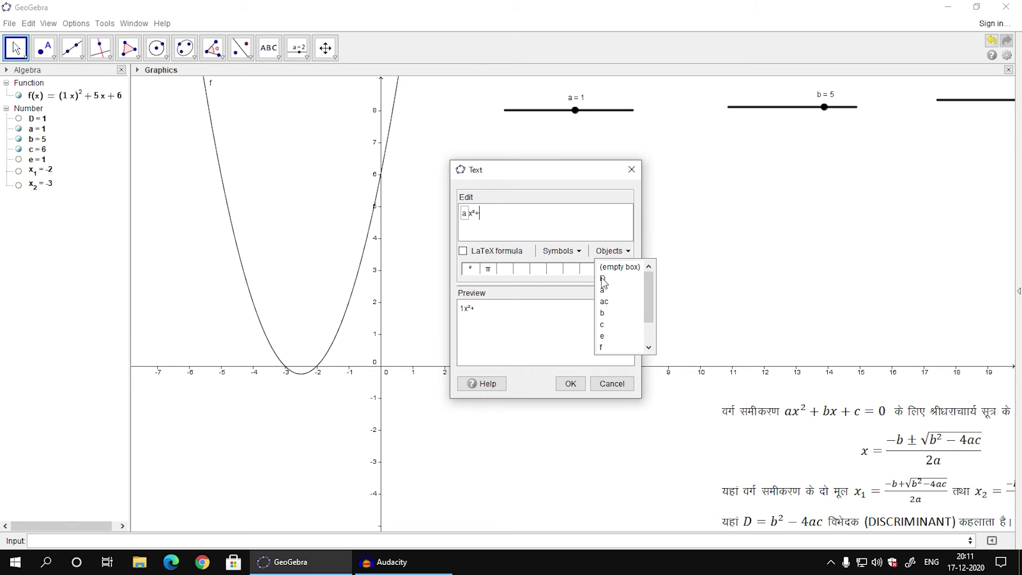
{"action": "left_click", "coordinate": [603, 314]}
{"action": "type", "text": "x"}
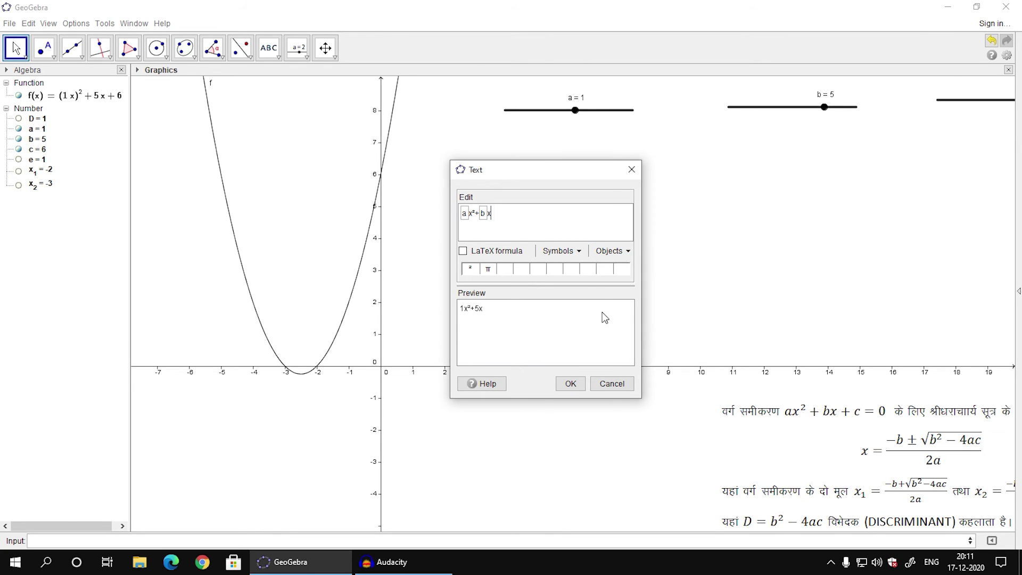
{"action": "type", "text": "+"}
{"action": "left_click", "coordinate": [613, 251]}
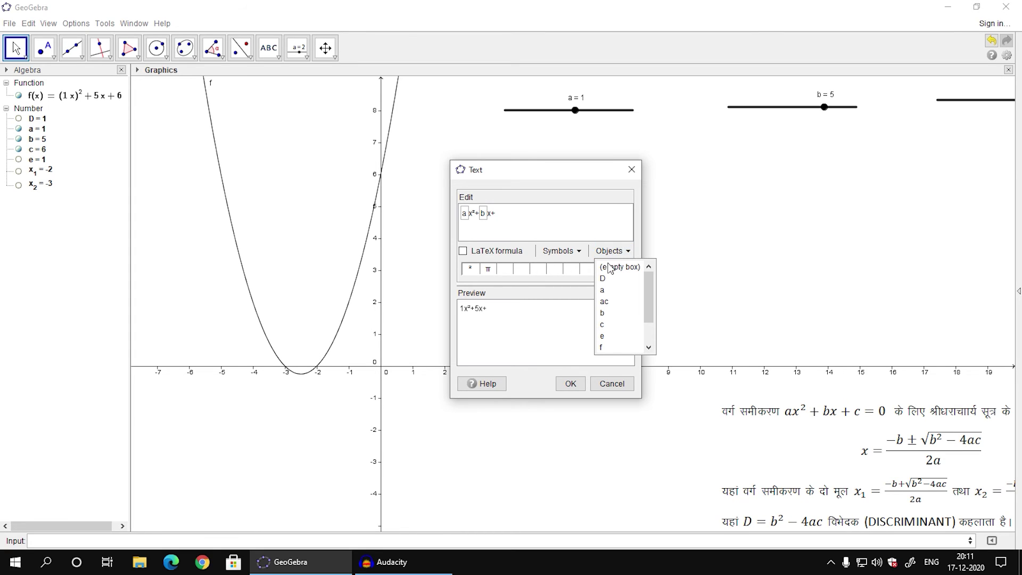
{"action": "left_click", "coordinate": [601, 325]}
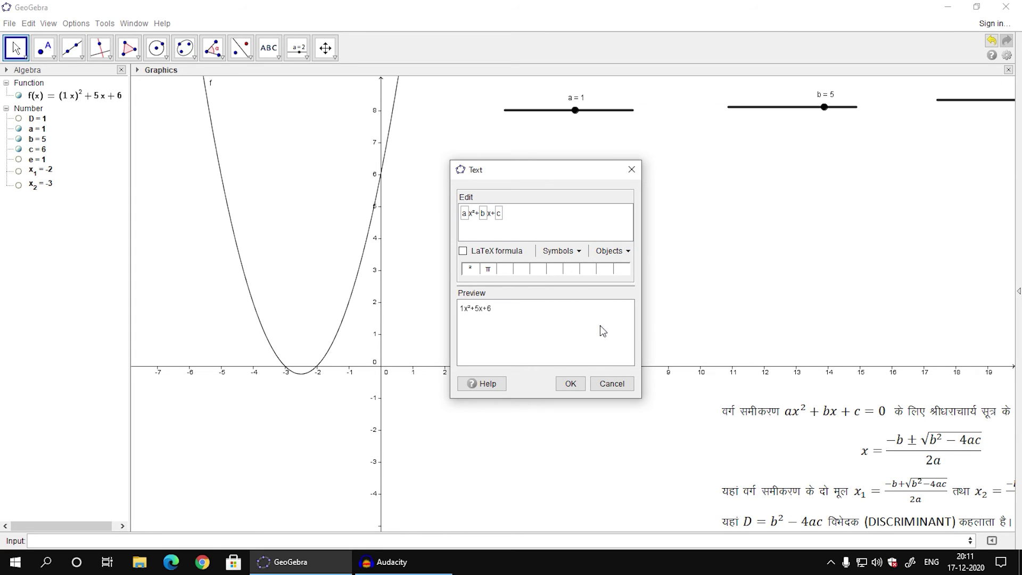
{"action": "left_click", "coordinate": [575, 385]}
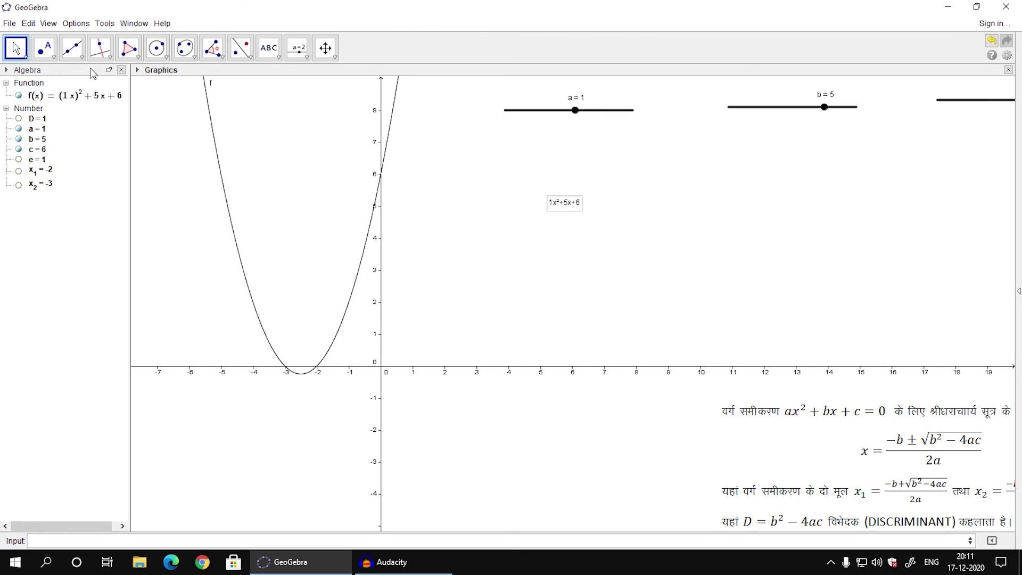
Set the equation label's text size to Very Large and bring back the Algebra view after hiding it.
{"action": "left_click", "coordinate": [121, 70]}
{"action": "left_click", "coordinate": [135, 72]}
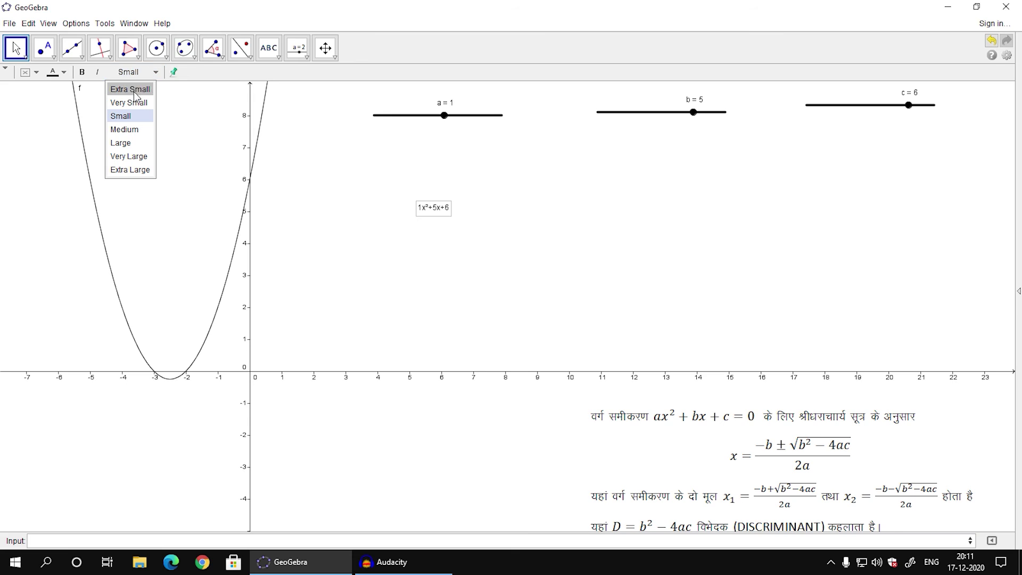
{"action": "left_click", "coordinate": [132, 156]}
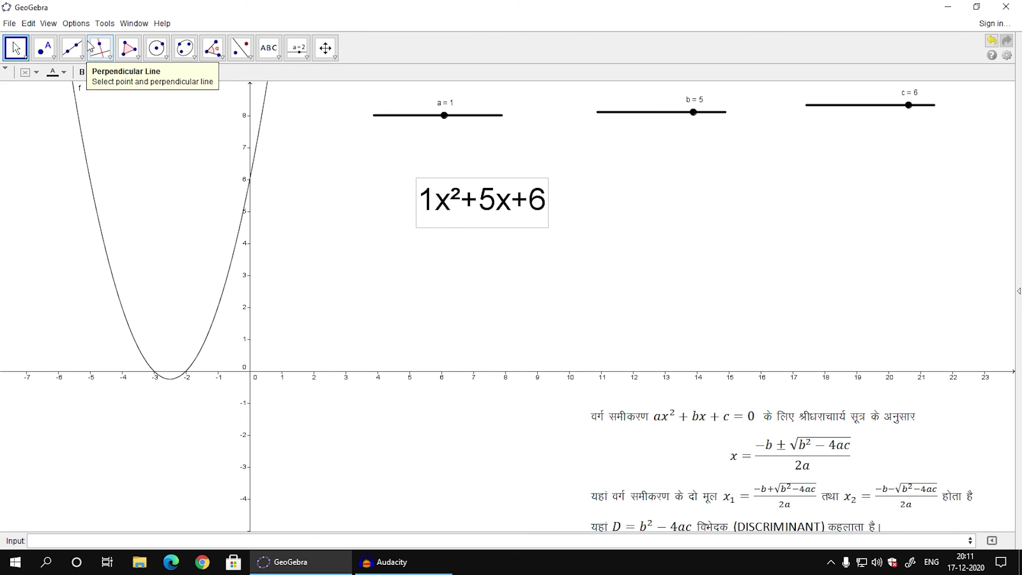
{"action": "left_click", "coordinate": [48, 23]}
{"action": "left_click", "coordinate": [69, 38]}
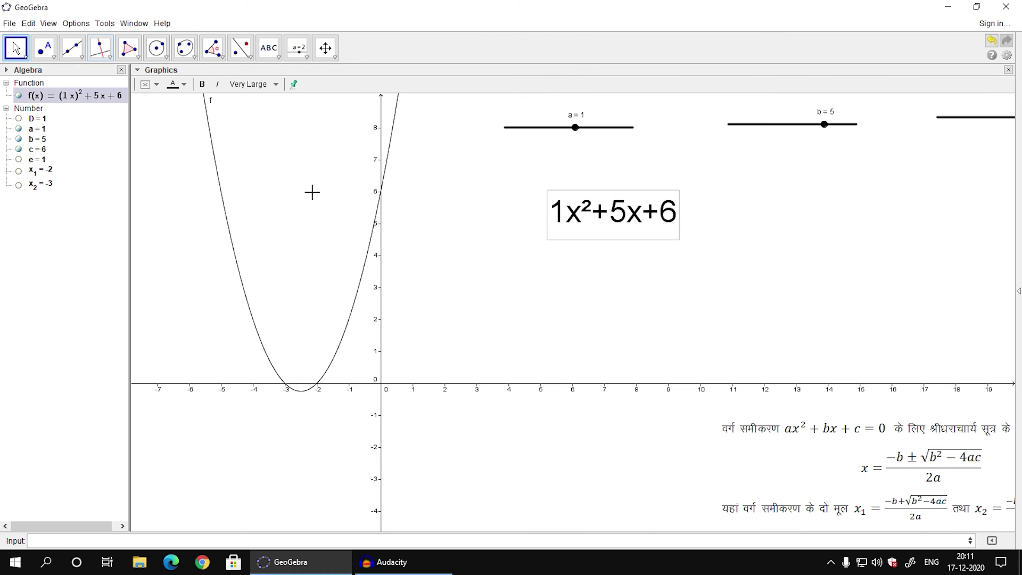